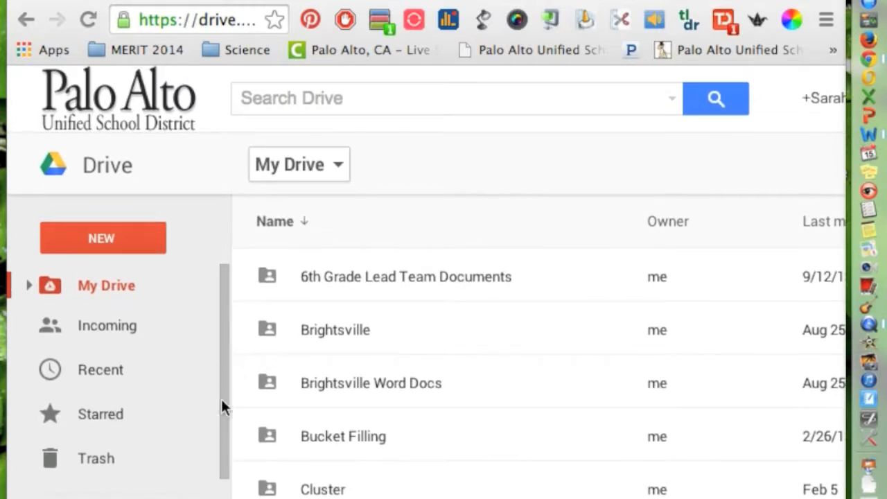
Create a new Google Sheets spreadsheet in My Drive's Science 2014 > Writing Conclusions folder
click(28, 286)
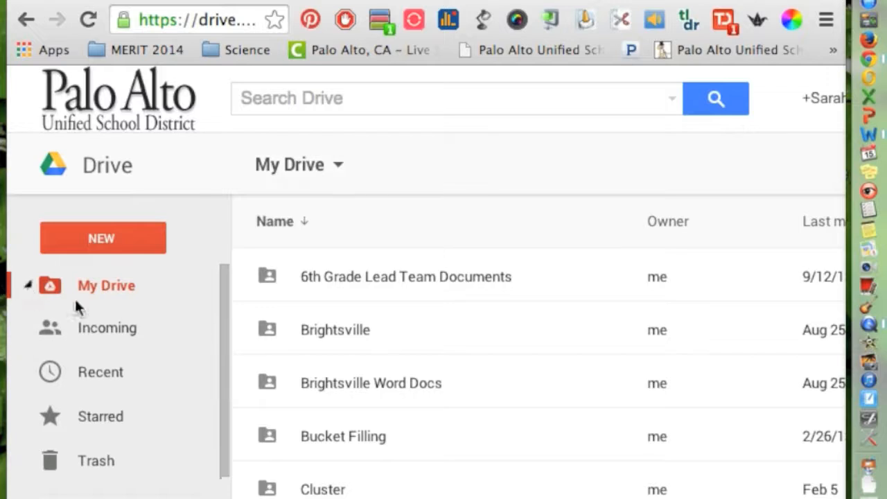
drag(224, 289, 228, 396)
click(102, 335)
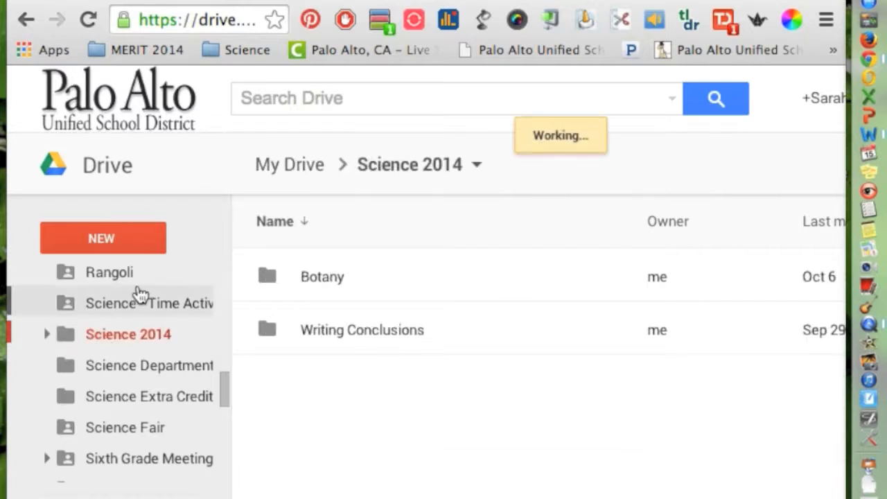
click(284, 336)
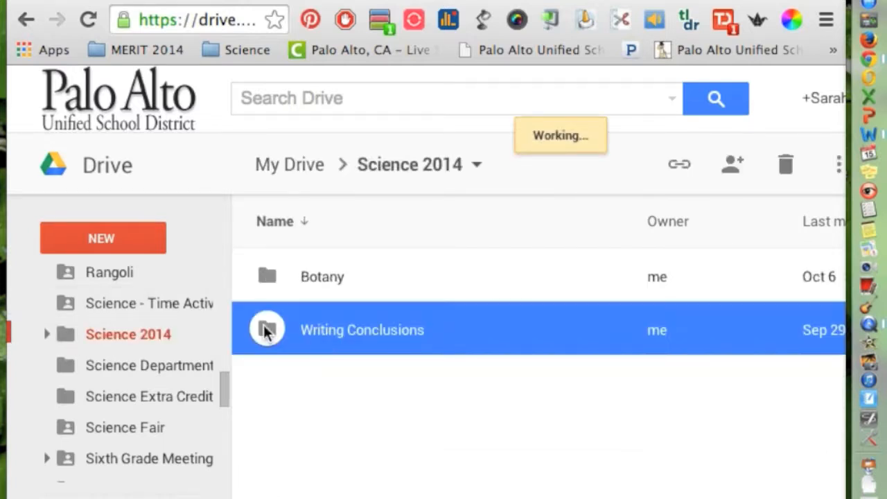
double_click(267, 331)
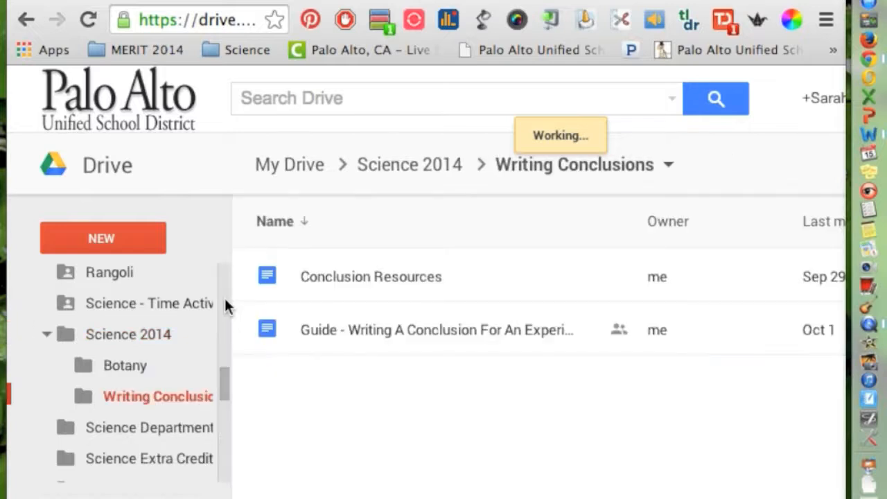
click(120, 244)
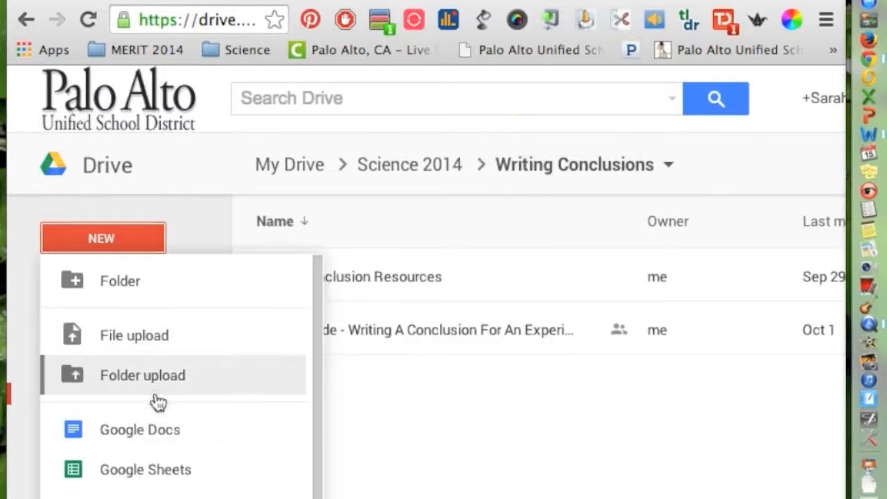
click(168, 472)
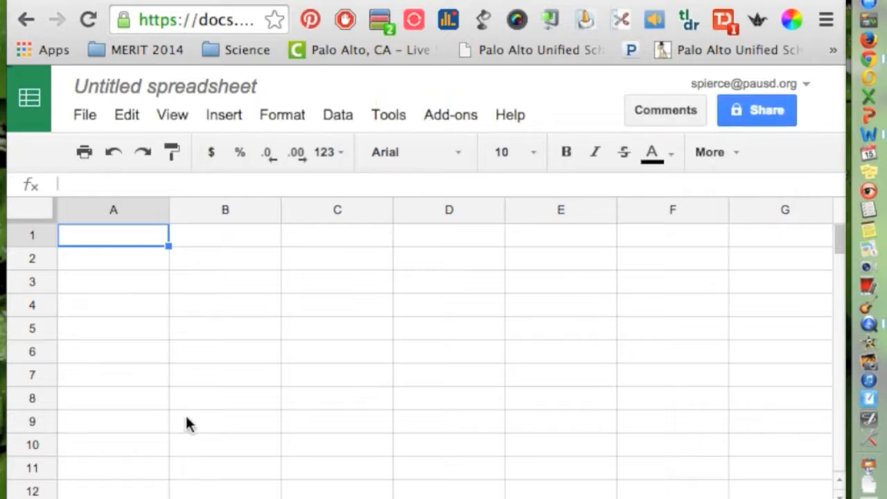
Enter the Candles heading in B2 with candles A, B, C and D listed below it
click(212, 273)
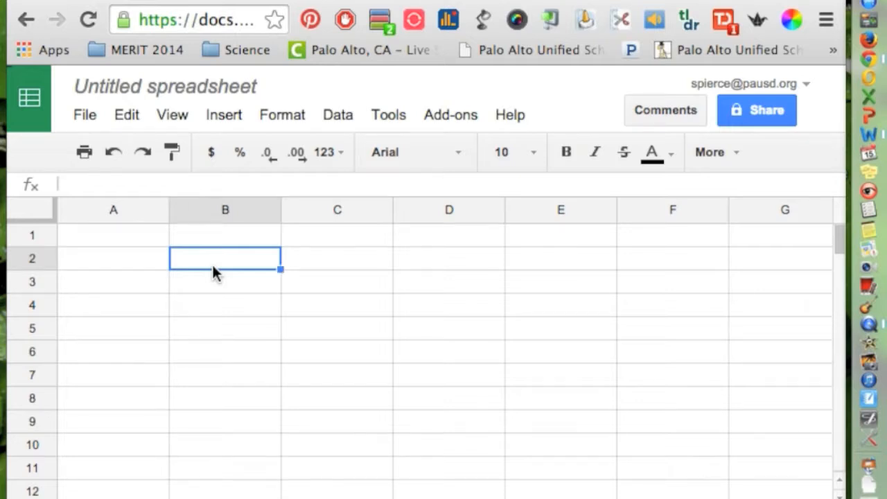
text(CAn)
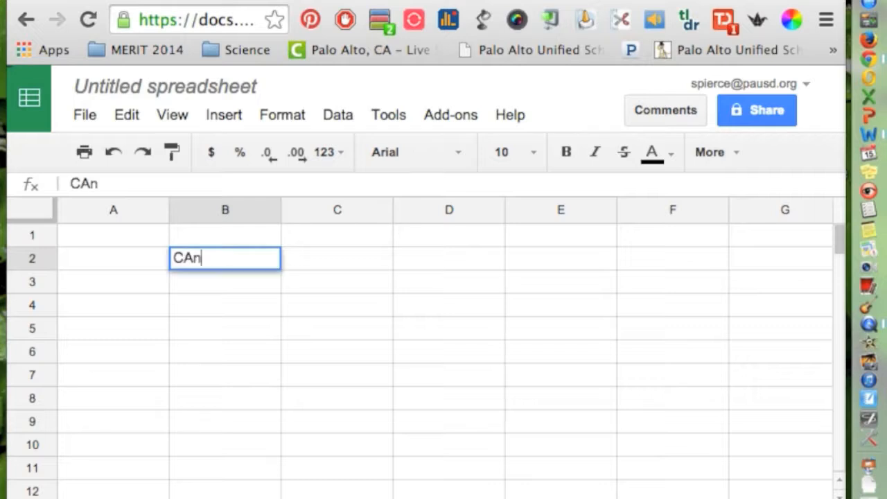
key(BackSpace)
key(BackSpace)
text(andles)
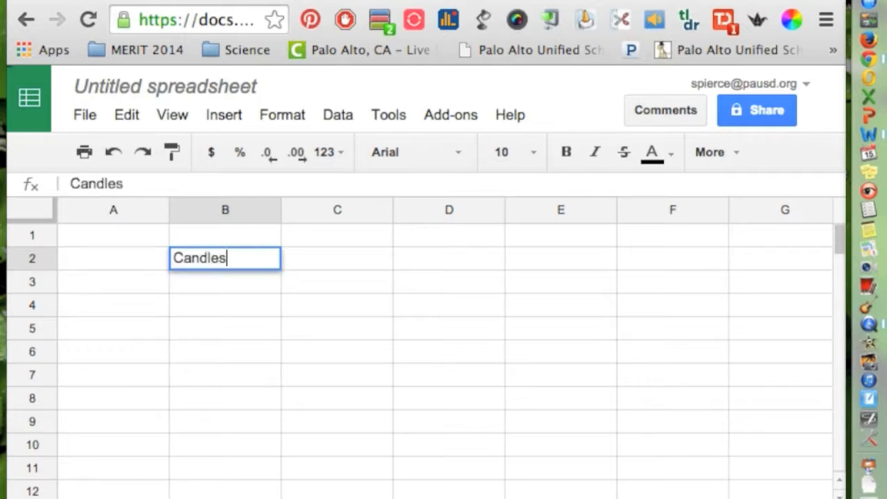
key(Return)
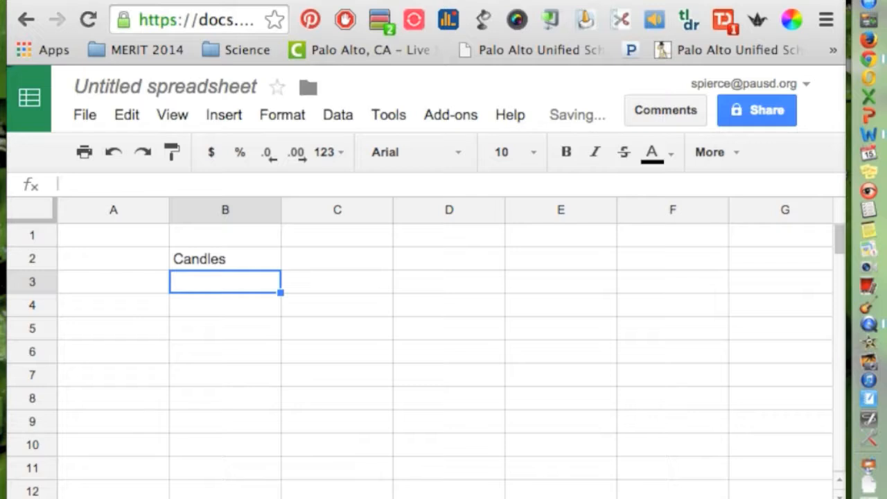
text(a)
key(BackSpace)
text(A)
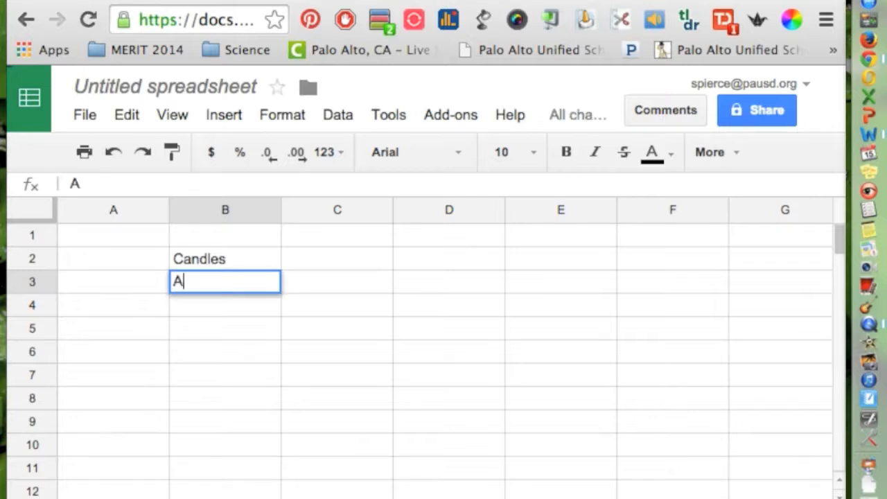
key(Return)
text(B)
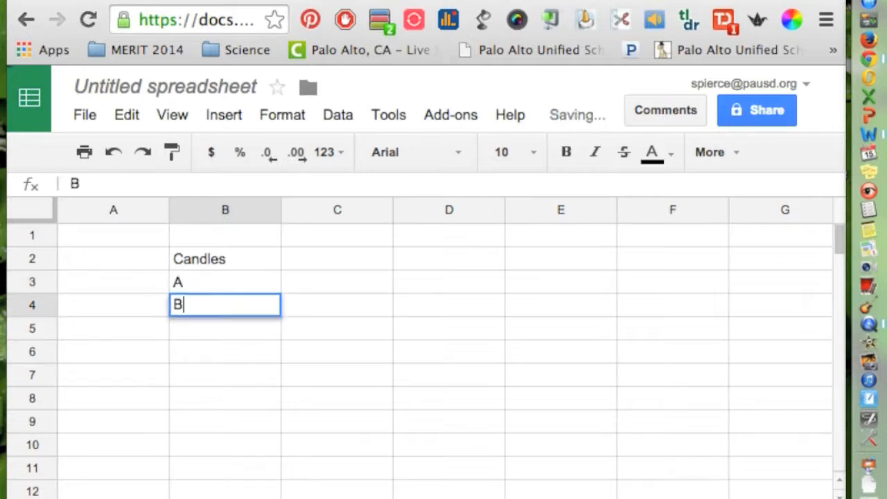
key(Return)
text(Candles)
key(Return)
text(D)
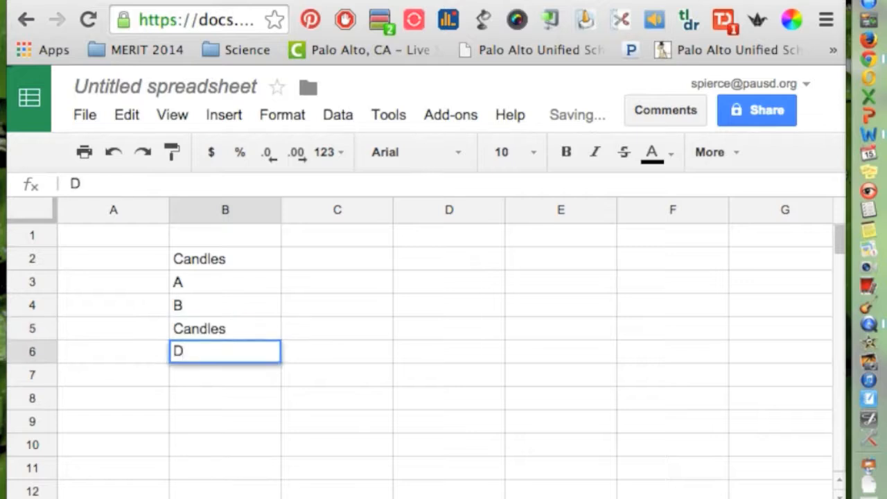
double_click(240, 332)
key(BackSpace)
key(BackSpace)
key(BackSpace)
key(BackSpace)
key(BackSpace)
key(BackSpace)
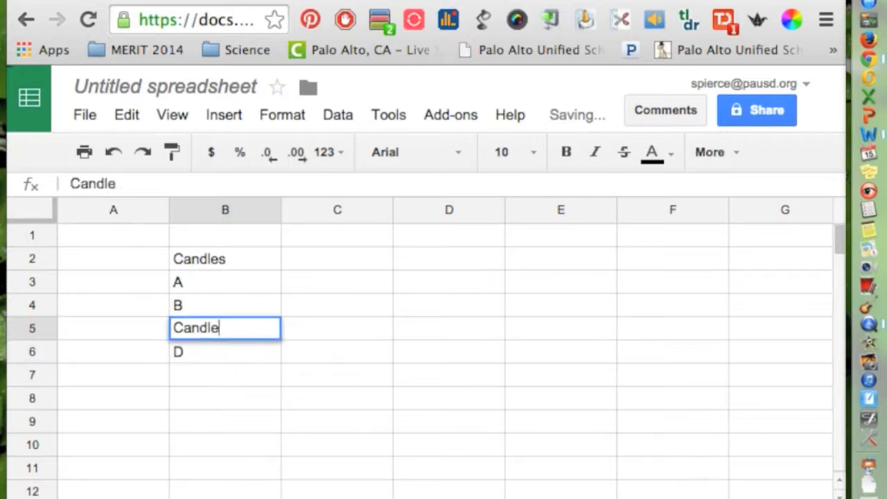
key(Return)
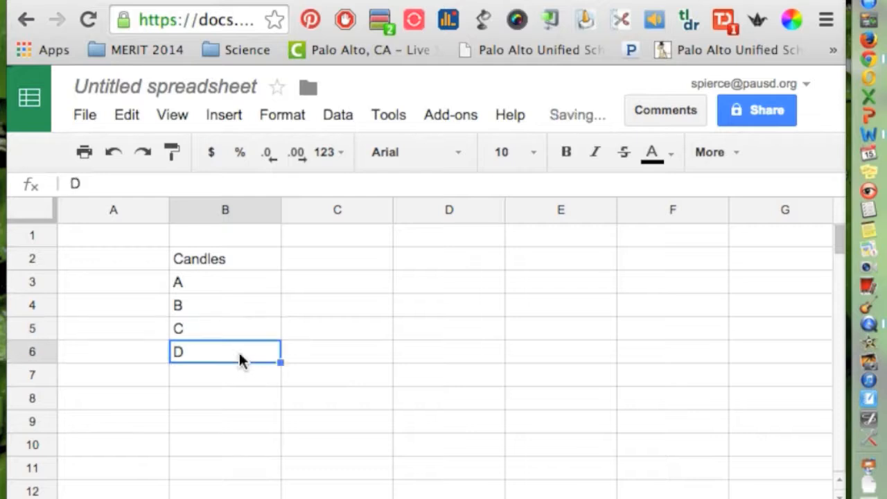
Add the Time heading in C2 and 'note: Time has to be in decimals.' in E2
click(323, 261)
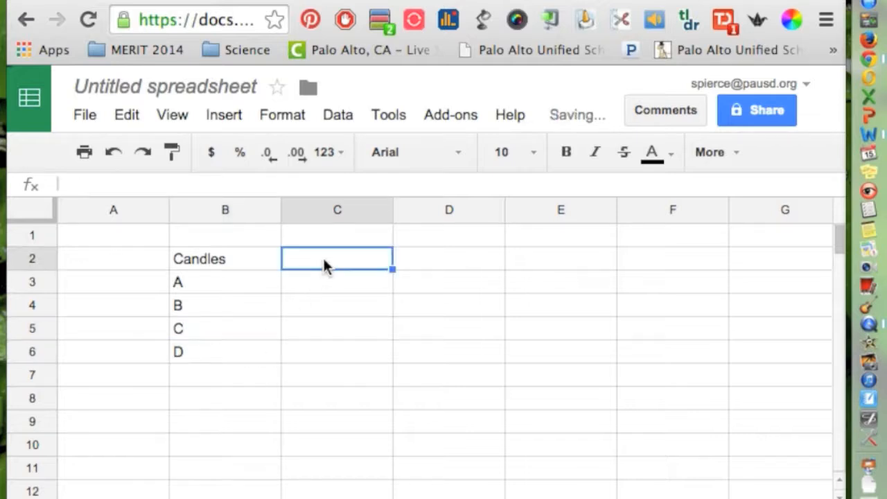
text(TIME)
key(BackSpace)
key(BackSpace)
key(BackSpace)
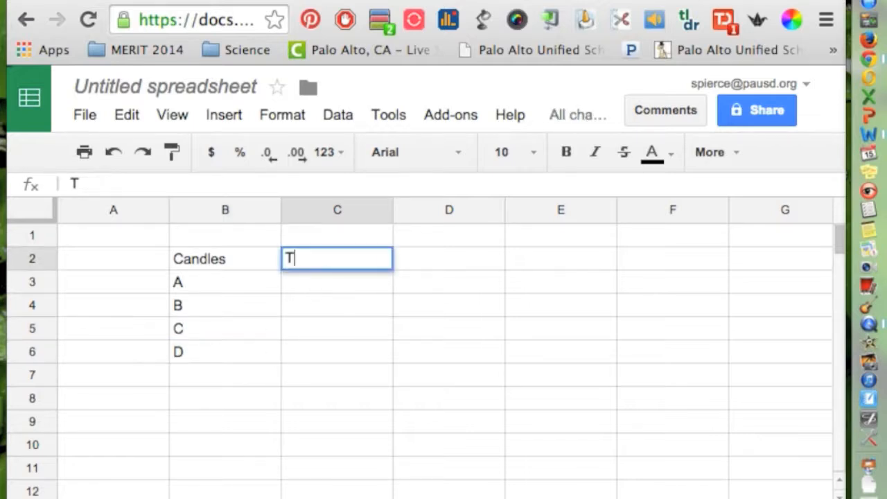
text(ome)
key(BackSpace)
key(BackSpace)
key(BackSpace)
text(ime)
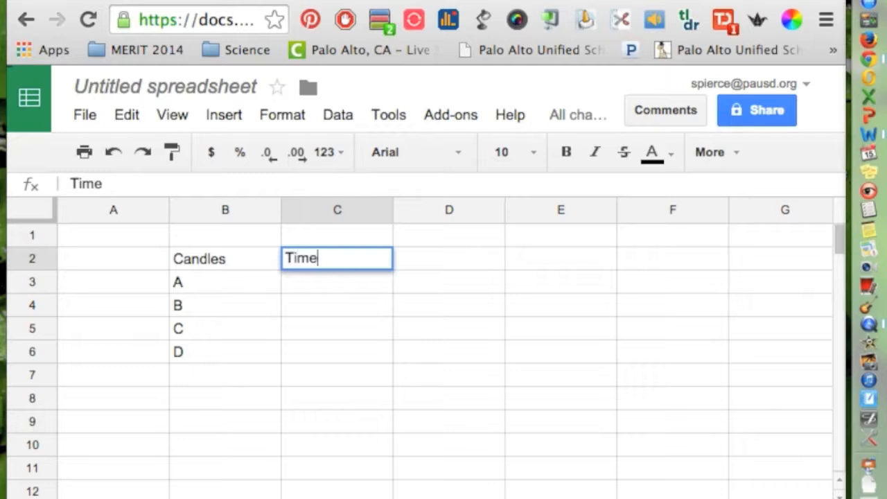
click(572, 260)
text(note)
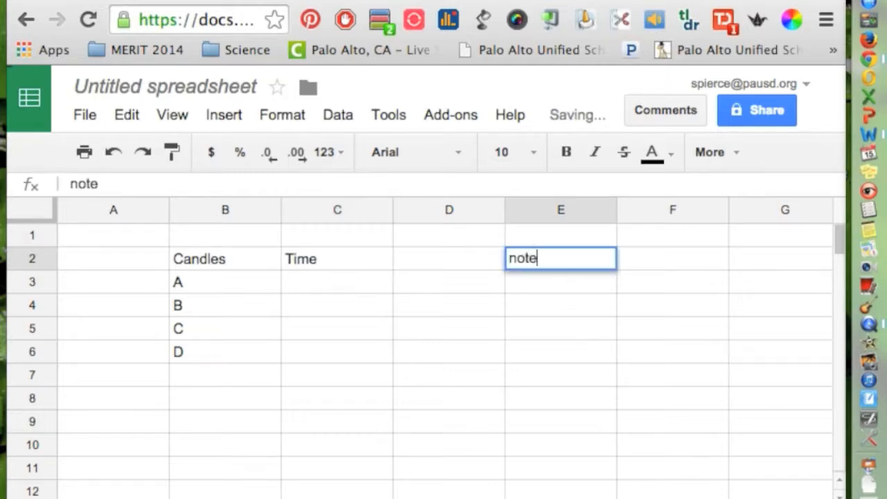
text(: Time )
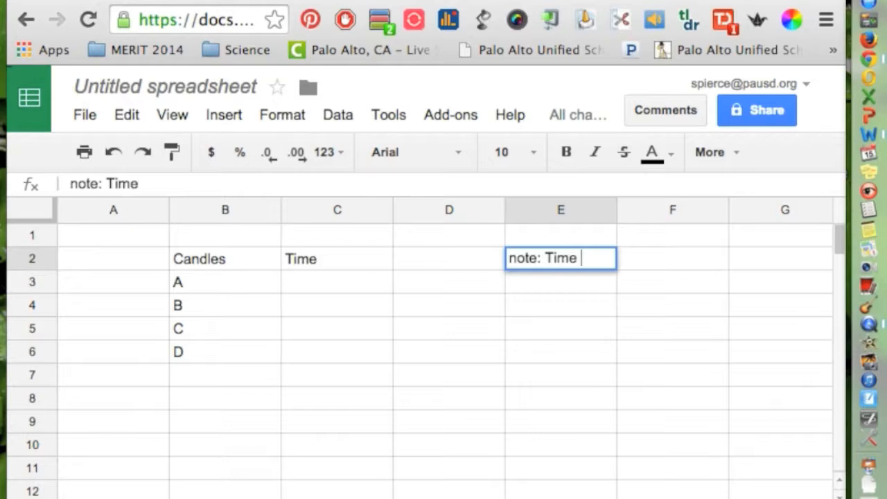
text(has to be in deciamls)
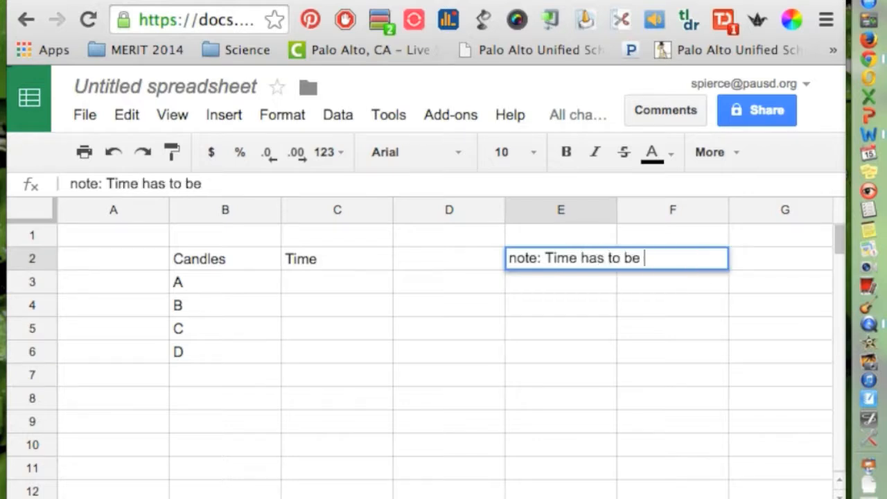
key(BackSpace)
key(BackSpace)
key(BackSpace)
key(BackSpace)
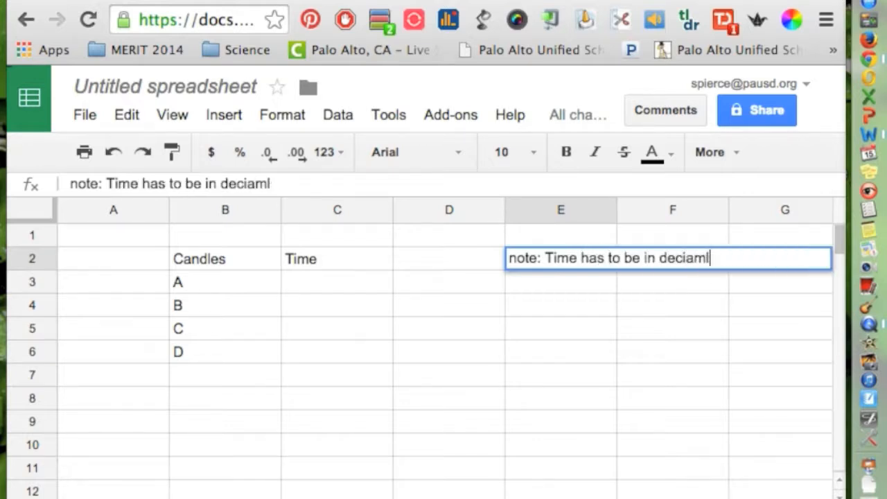
text(mals.)
key(Return)
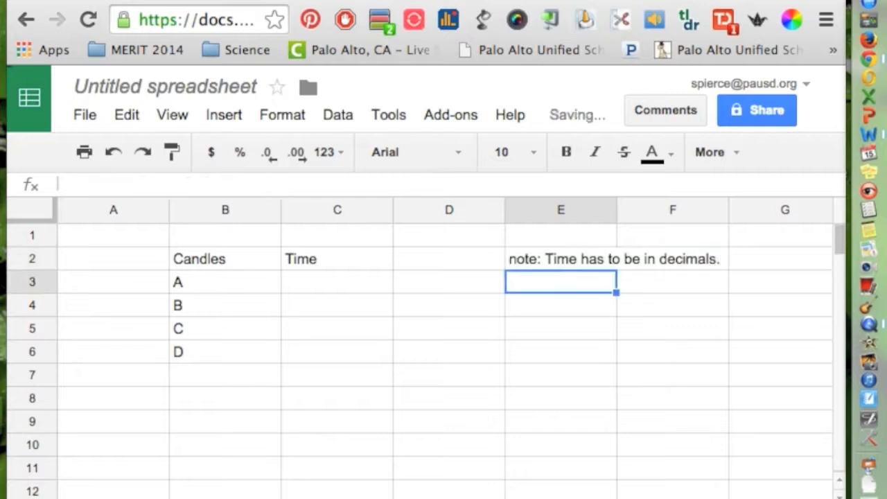
text(4)
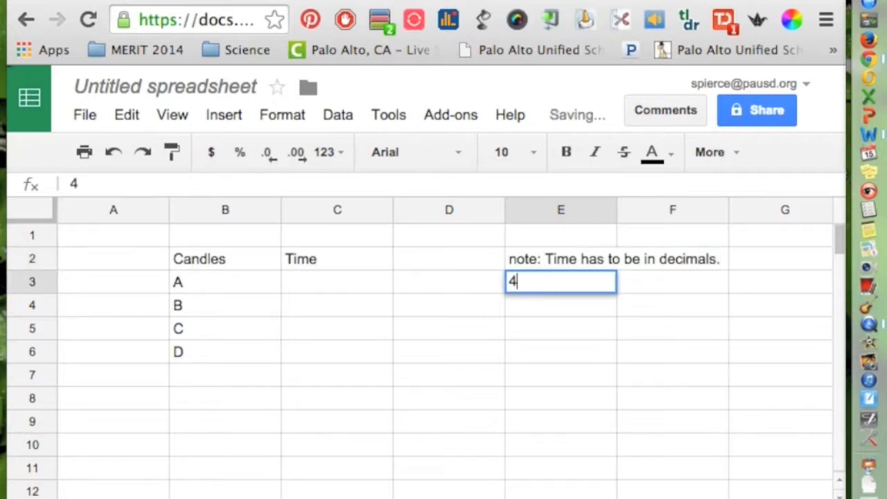
text(:02)
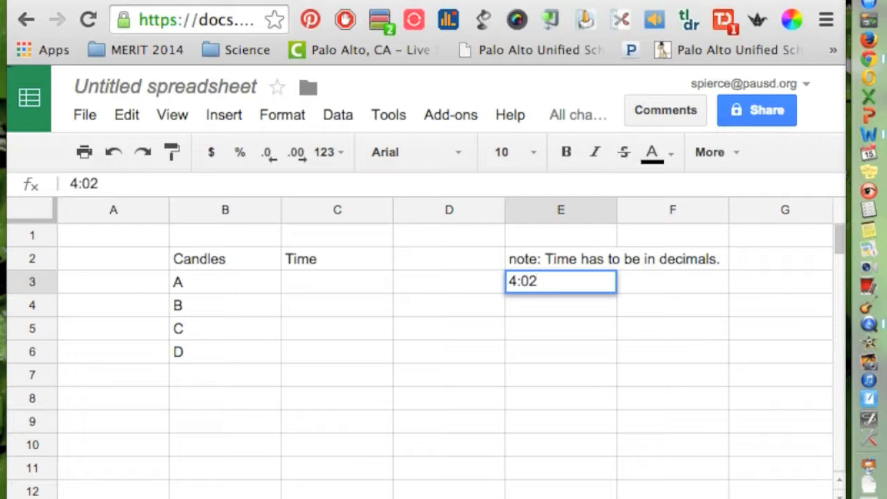
Give candle A the time 4.03 in C3, alongside test entries 4:02 and 4.02
click(535, 304)
text(4.)
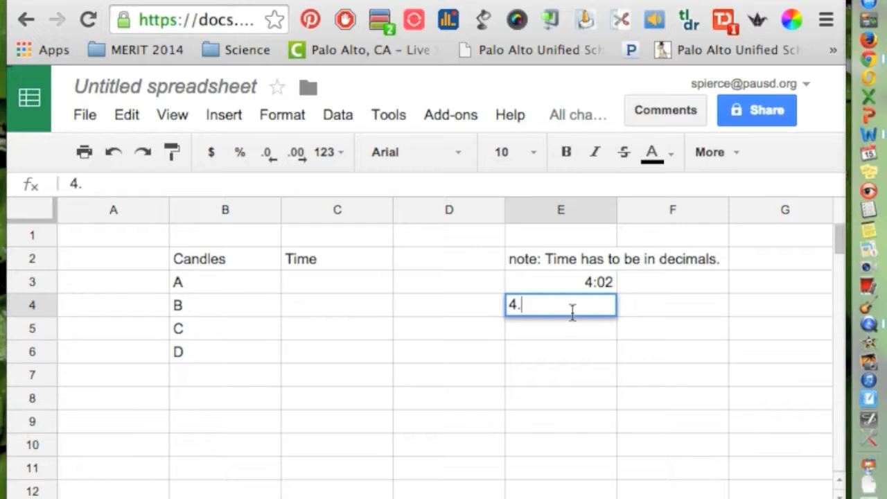
text(03)
drag(562, 302, 485, 303)
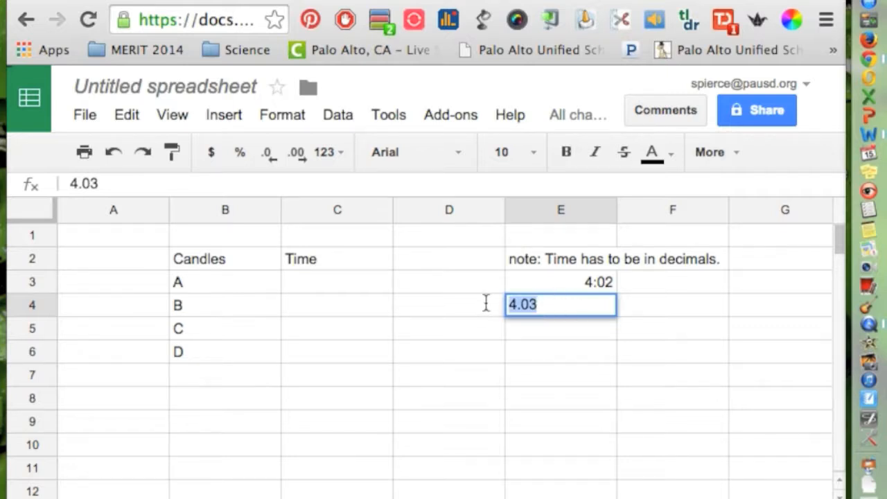
key(super+c)
click(332, 281)
key(super+v)
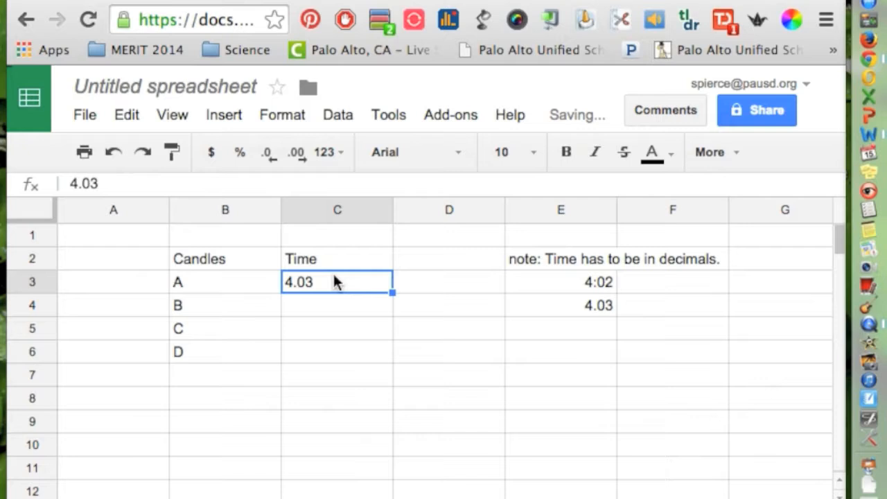
click(453, 281)
text(4.)
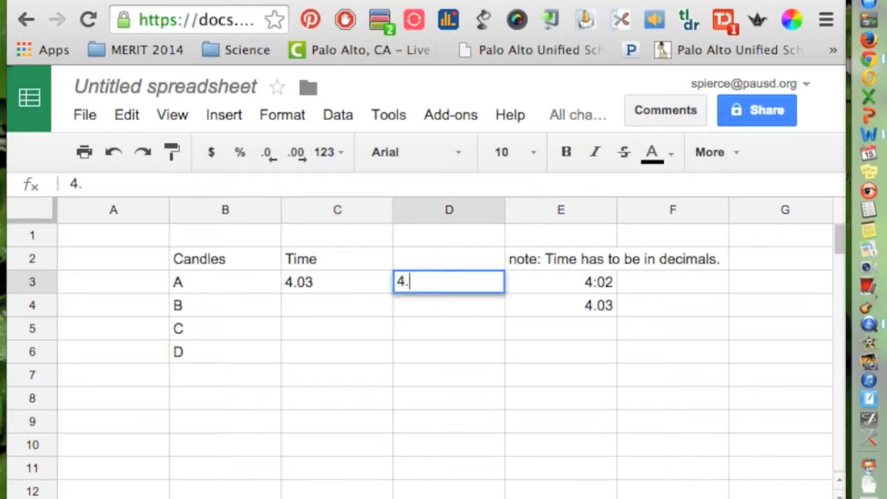
text(02)
Enter times 4.55, 5.03 and 4.89 for candles B, C and D
click(331, 309)
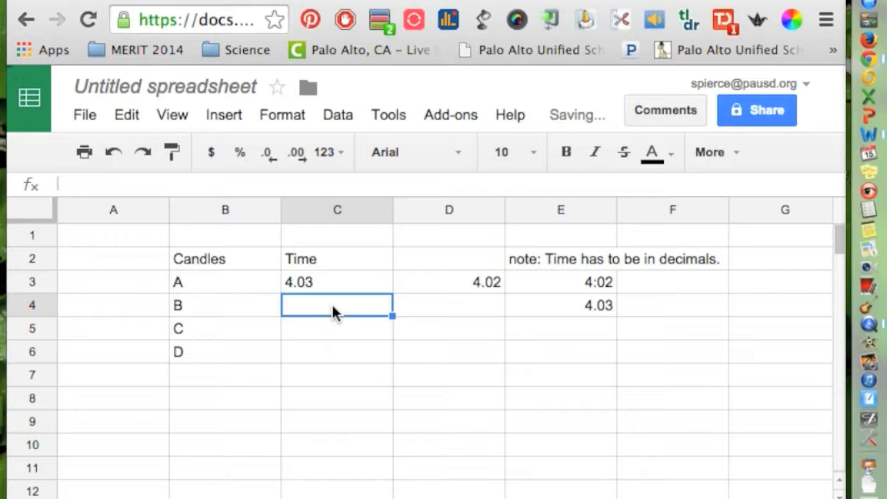
text(4.55)
key(Return)
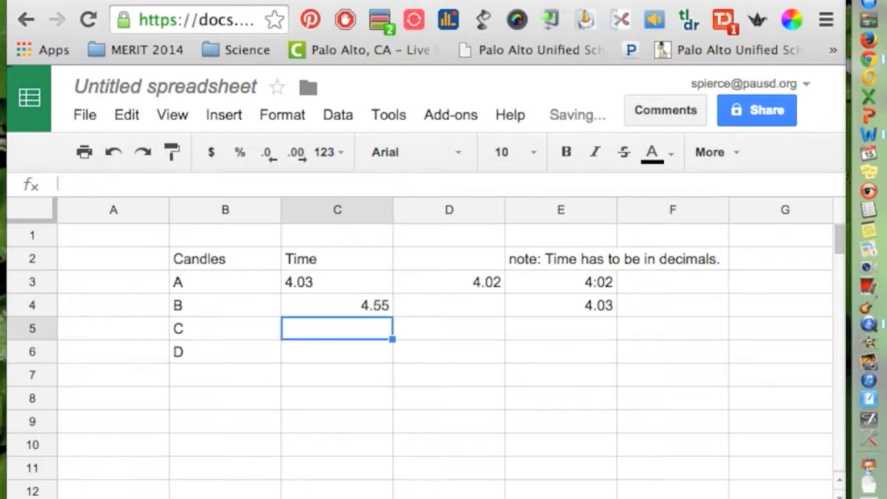
text(5.03)
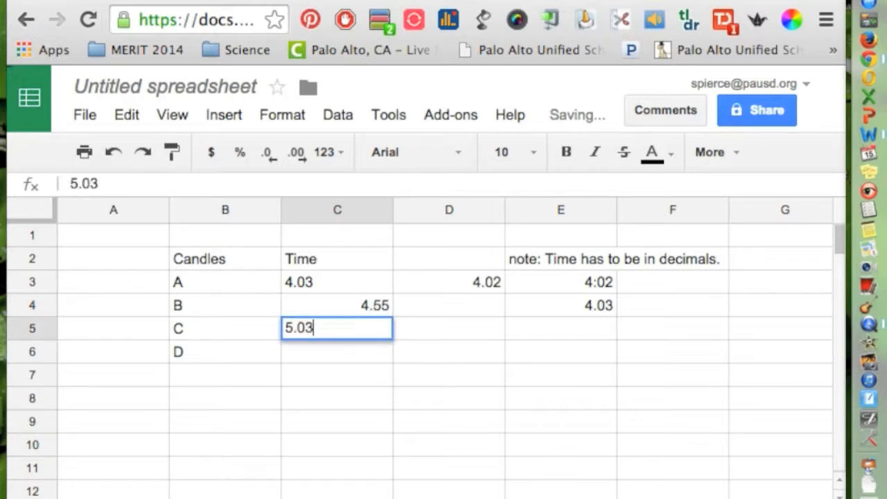
key(Return)
text(4.89)
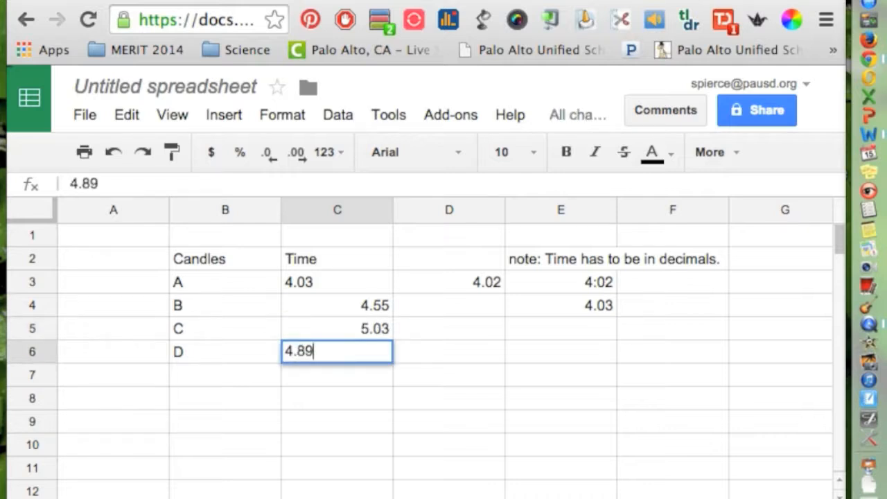
click(370, 398)
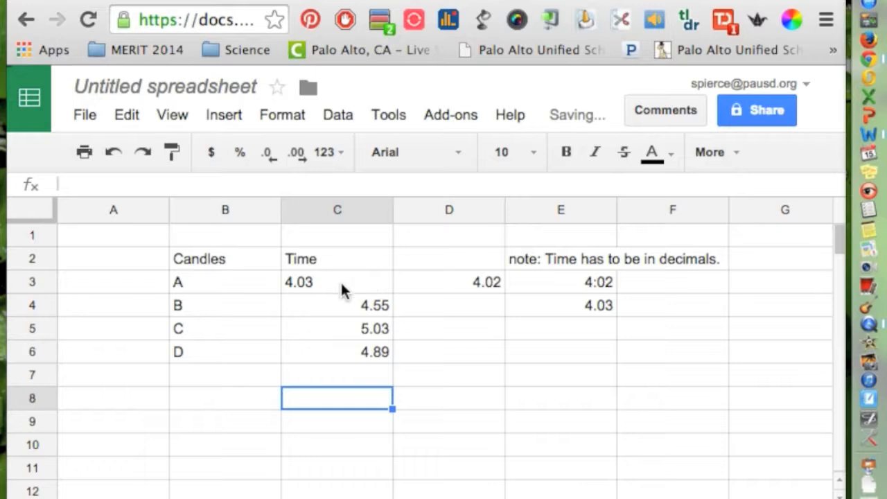
click(224, 259)
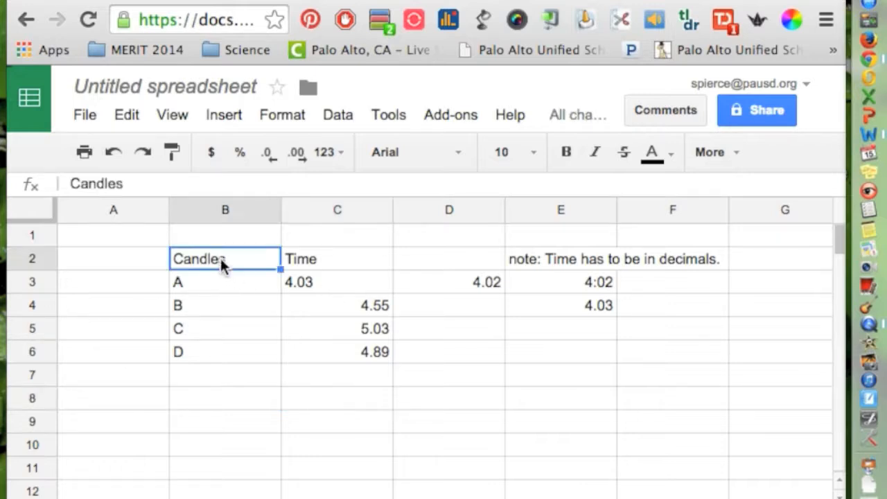
Select the Candles and Time table B2:C6 and reveal the extra toolbar tools
key(shift+Right)
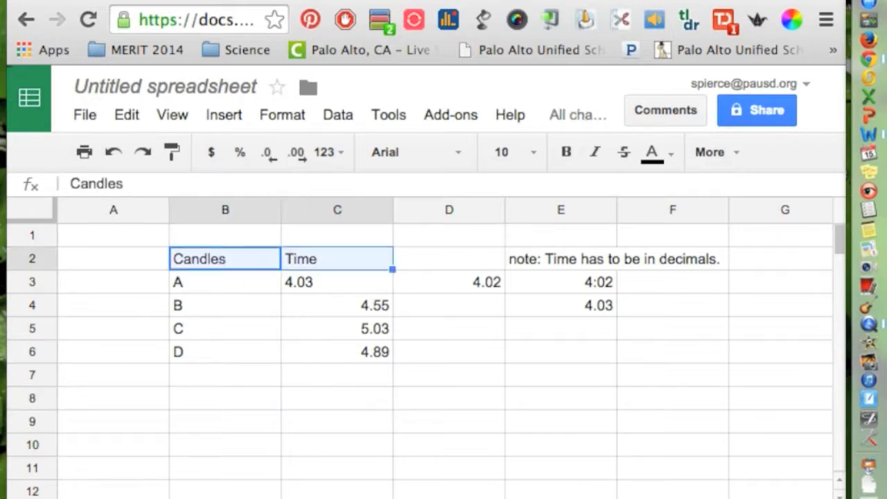
click(190, 337)
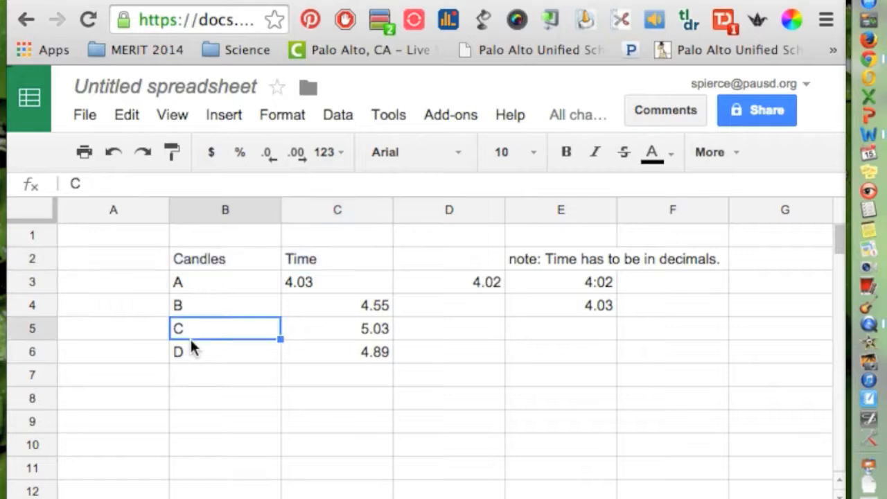
click(211, 256)
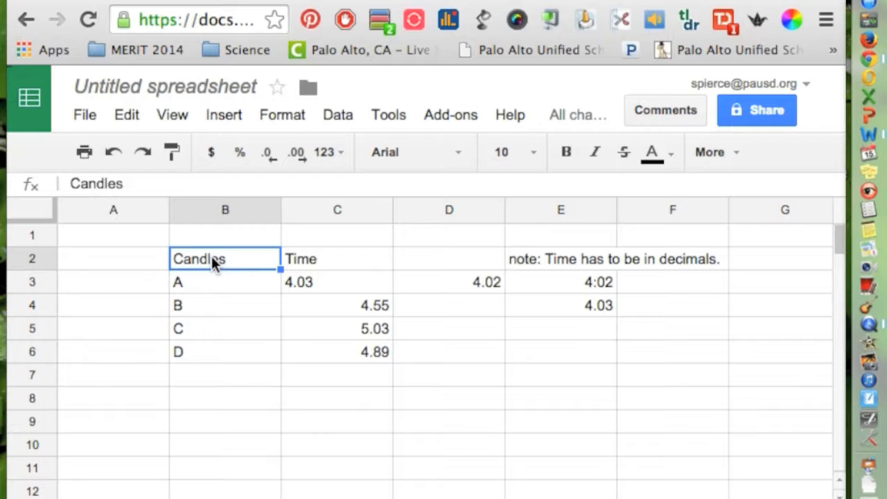
key(shift+Right)
key(shift+Down)
key(shift+Down)
key(shift+Down)
key(shift+Down)
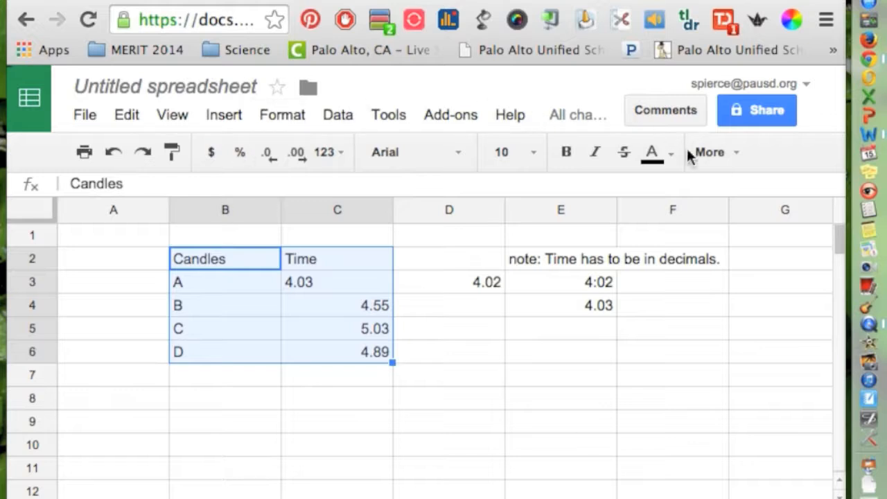
click(734, 157)
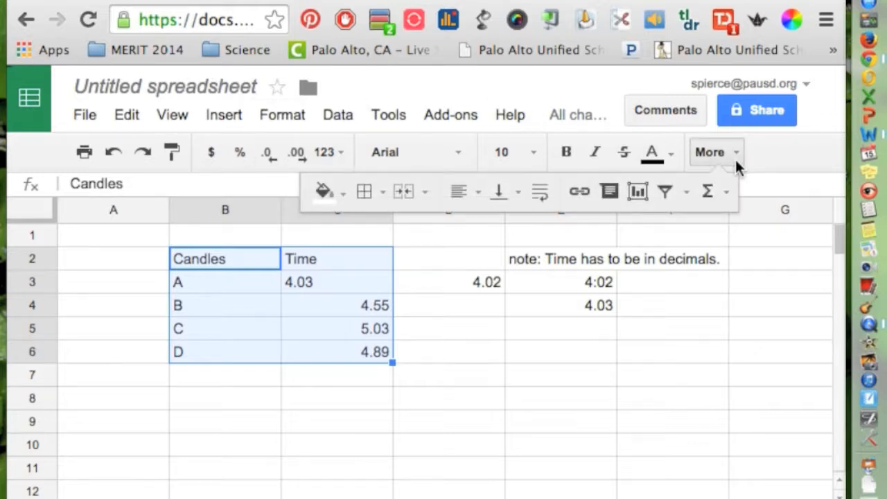
Insert a chart from B2:C6, bringing up the Chart Editor's bar chart preview
click(640, 203)
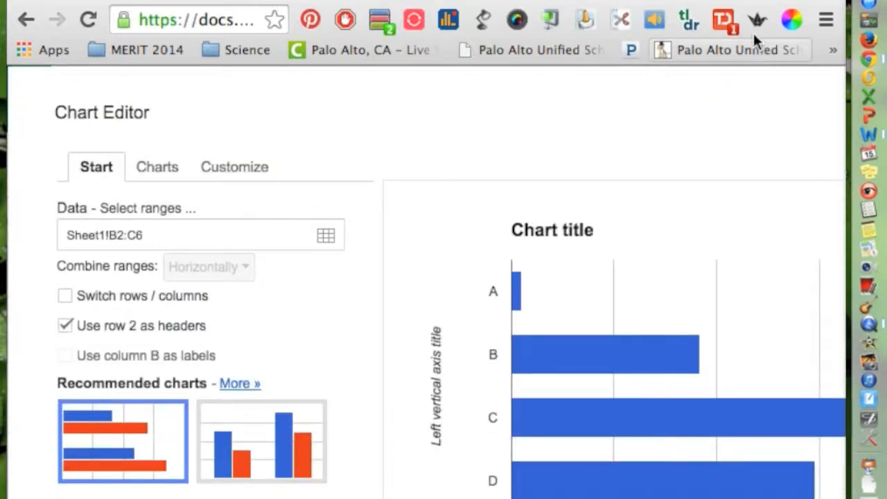
drag(729, 1, 723, 0)
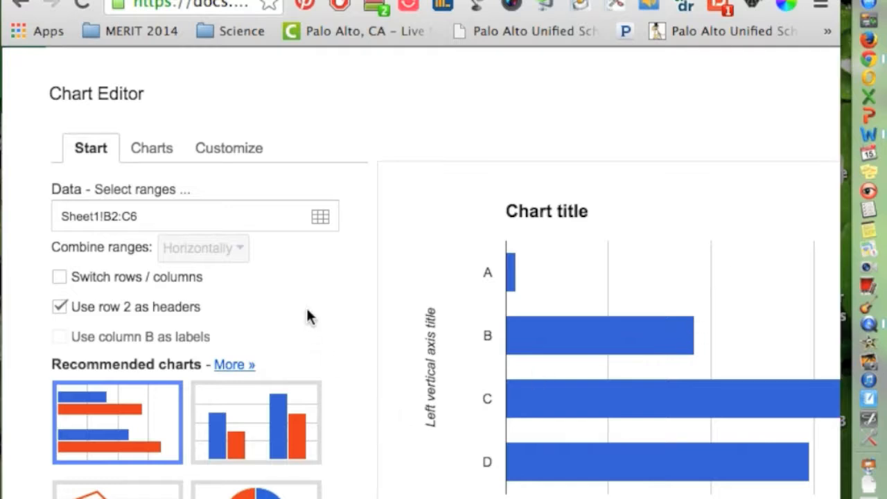
mouse_move(547, 347)
drag(841, 496, 849, 496)
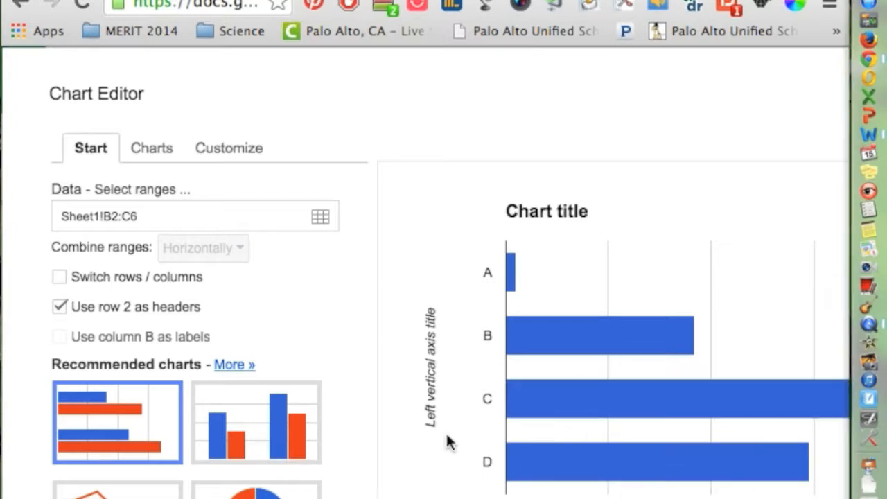
Switch the chart to a column chart and go to its Customize settings
click(274, 426)
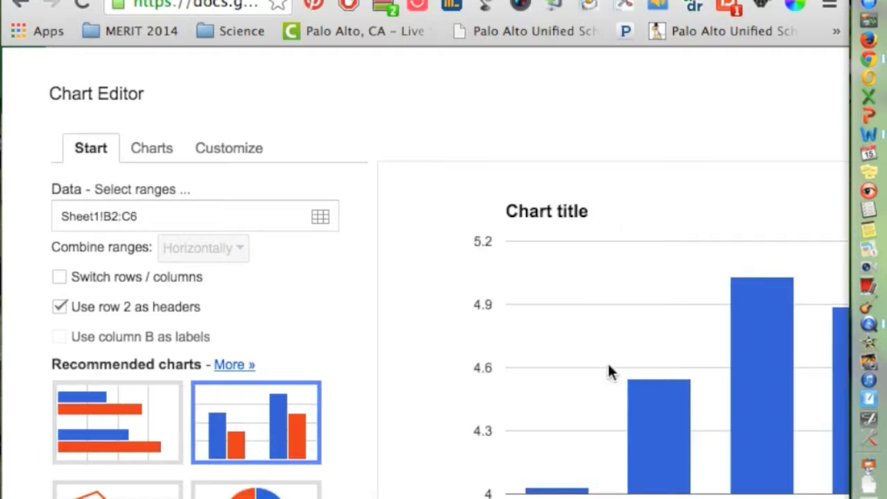
scroll(607, 362, left, 3)
drag(527, 2, 500, 1)
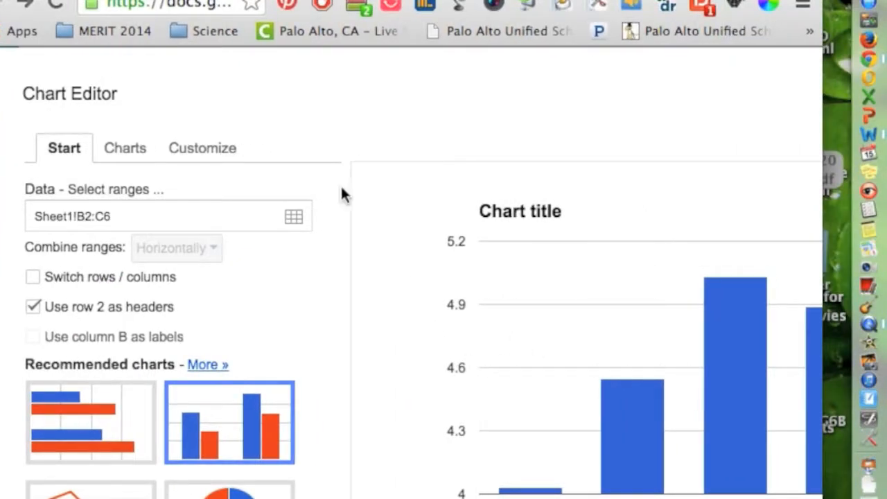
click(206, 158)
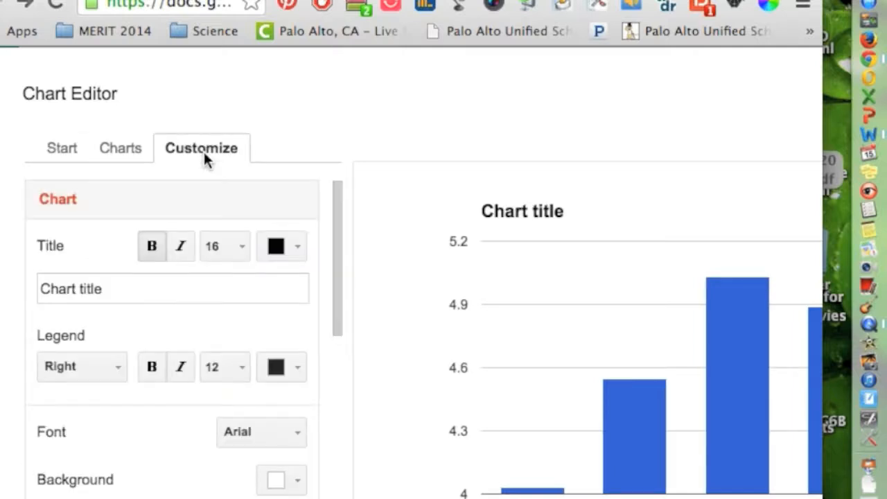
Replace the 'Chart title' placeholder with 'Candle Burn Duration'
click(160, 287)
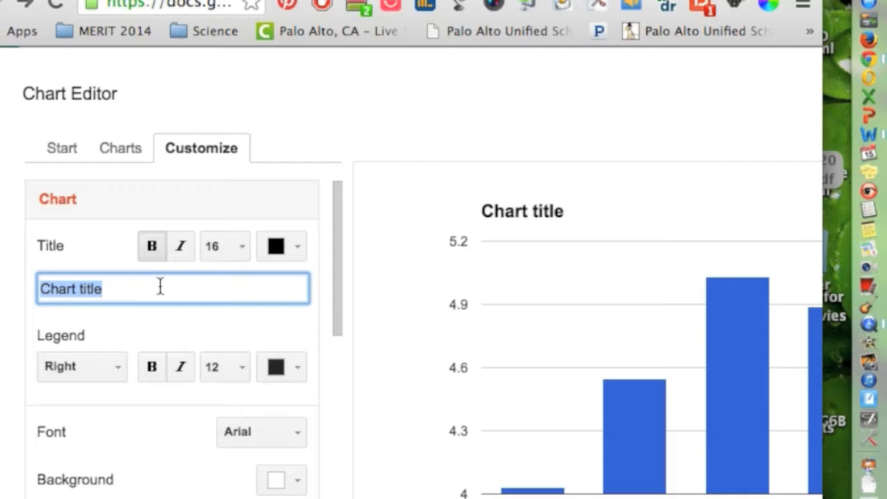
text(Candle B)
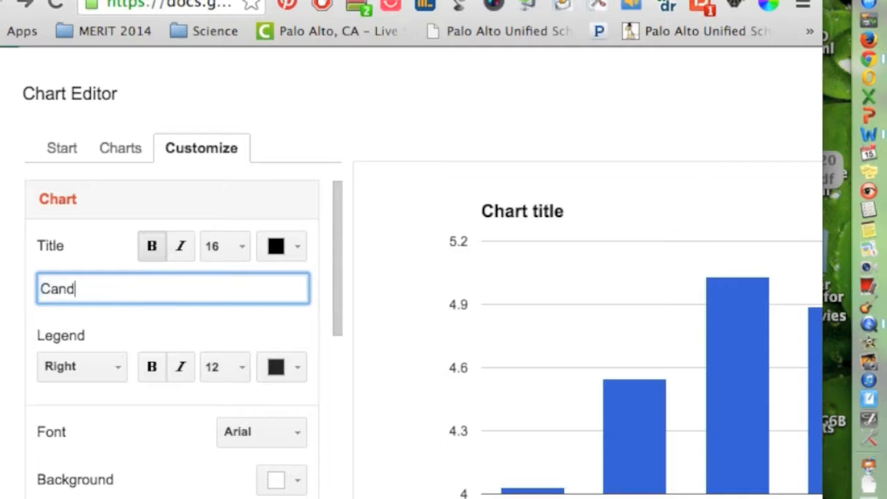
text(n Duration)
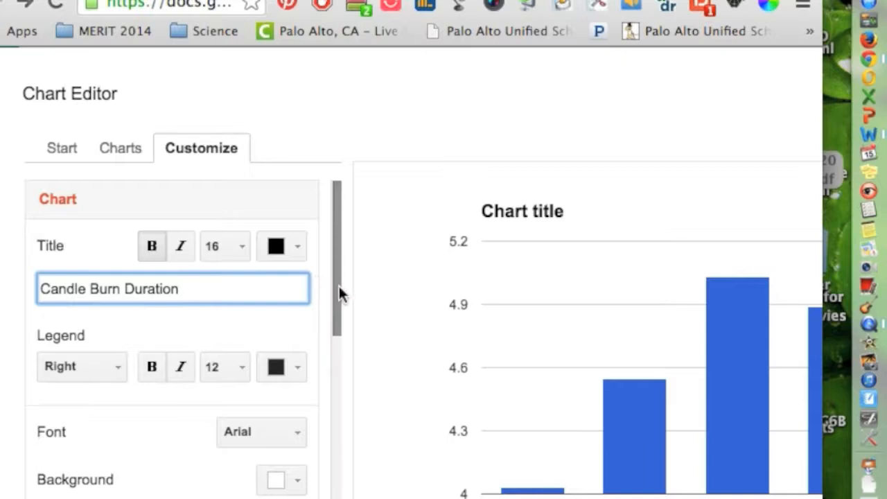
drag(339, 286, 337, 352)
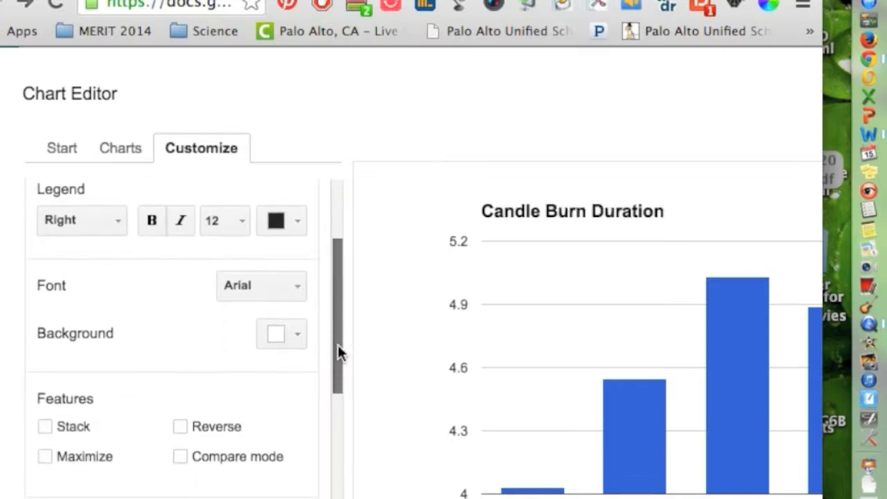
click(298, 336)
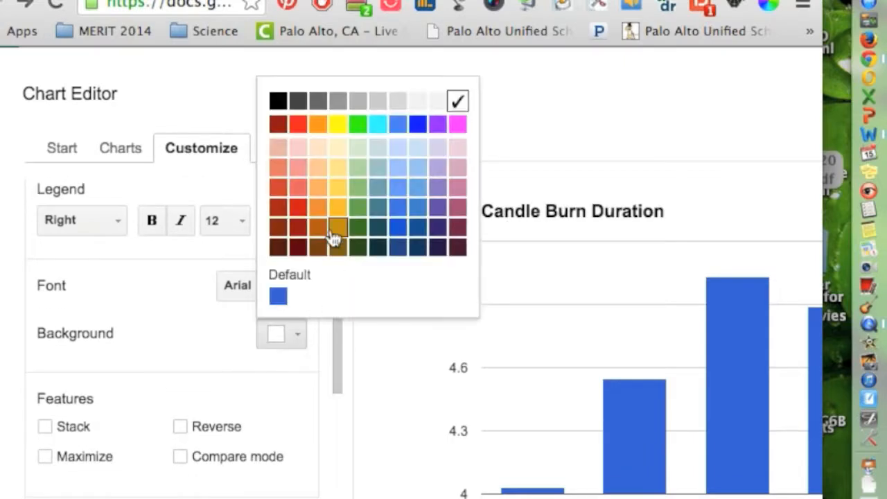
click(333, 209)
click(298, 334)
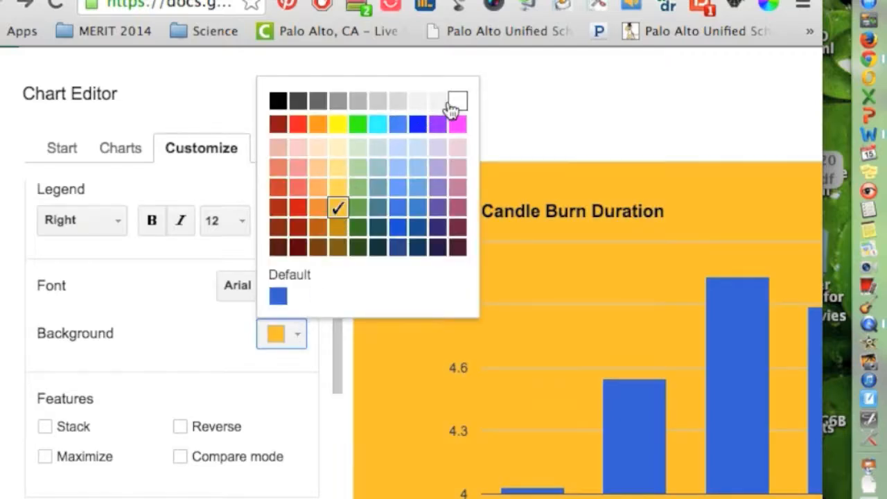
click(454, 103)
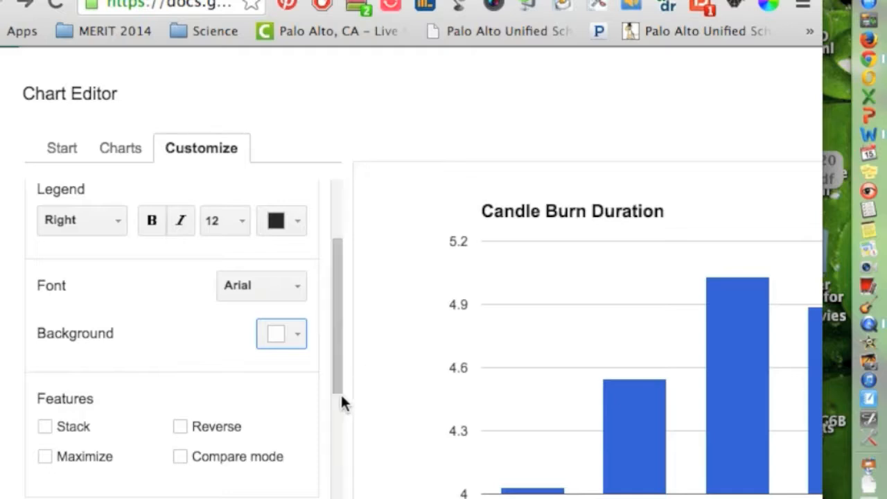
drag(336, 387, 342, 469)
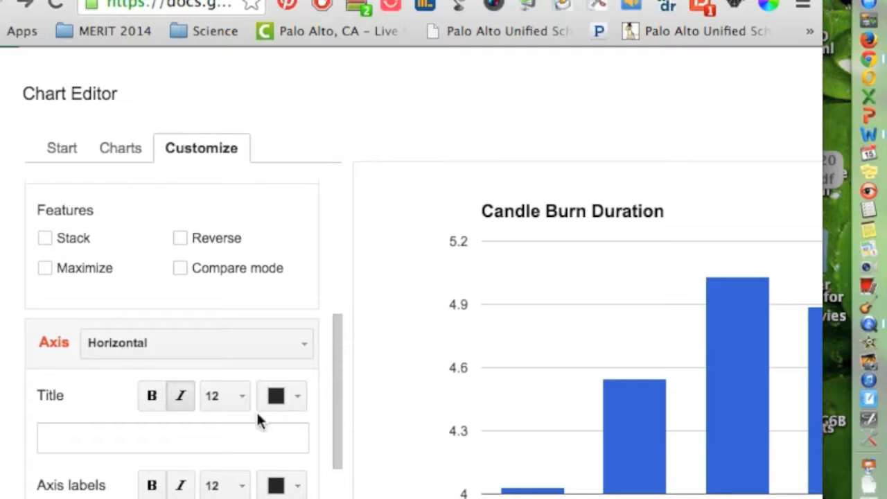
Title the horizontal axis 'Candles' and the left vertical axis 'Time (hrs)'
click(159, 431)
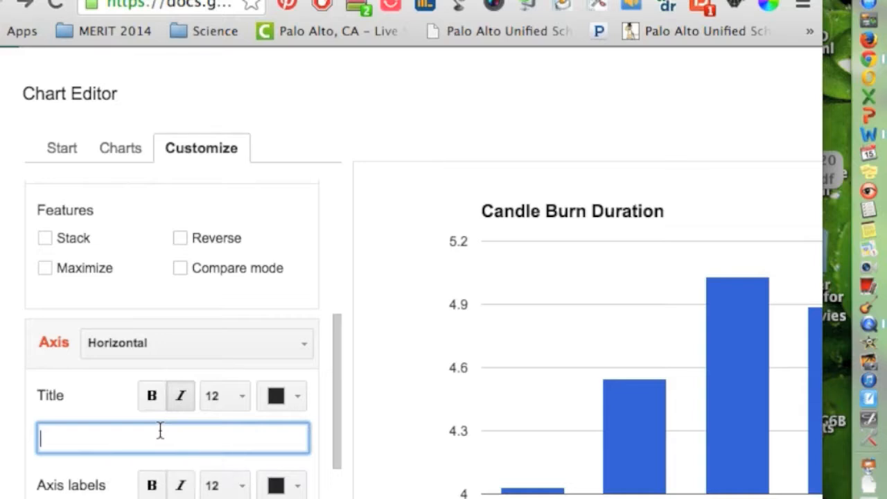
text(Candles)
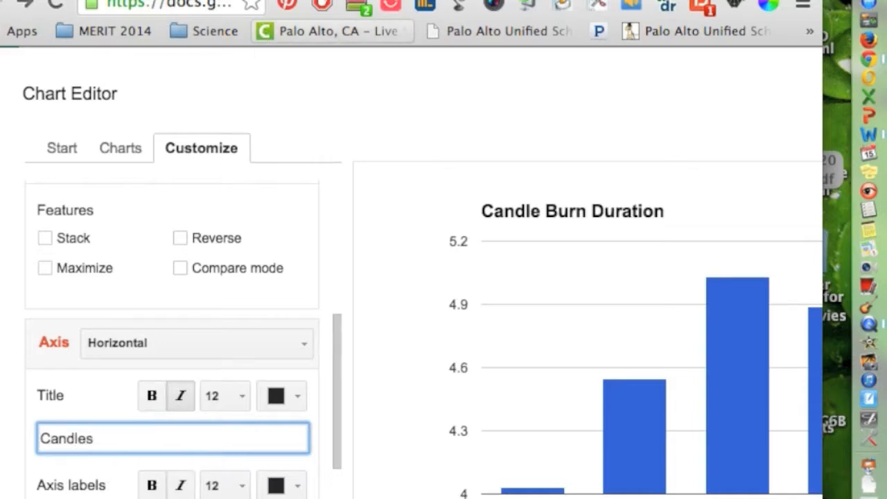
click(305, 345)
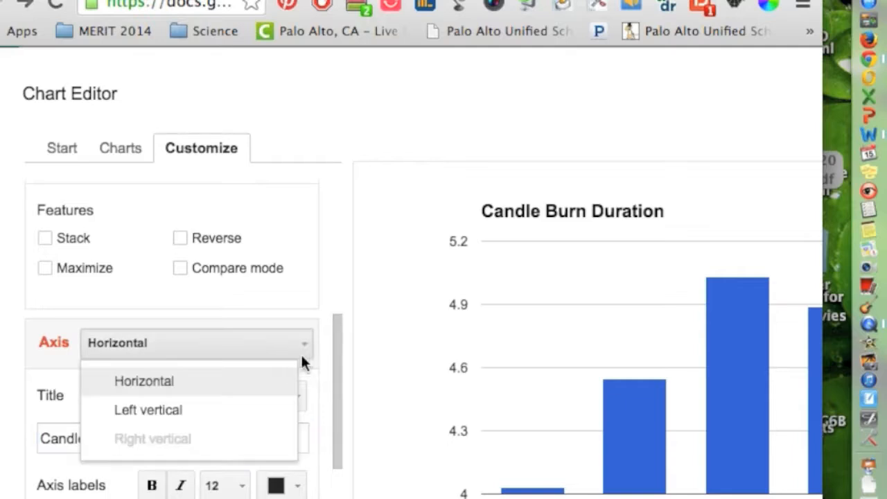
click(279, 410)
click(206, 430)
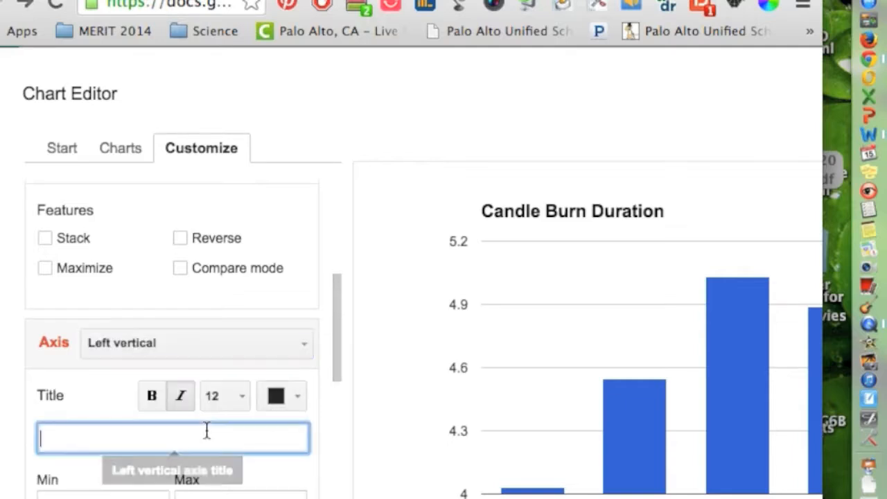
text(Tme)
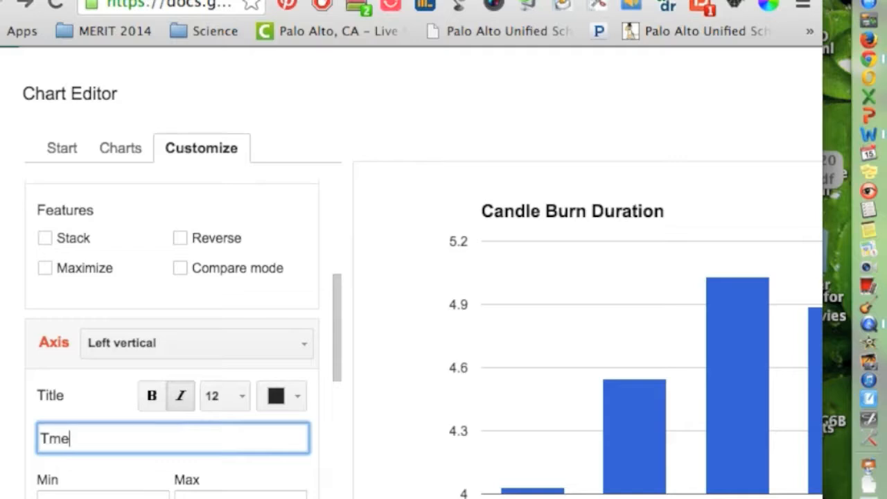
text( (hr)
key(BackSpace)
key(BackSpace)
key(BackSpace)
key(BackSpace)
key(BackSpace)
key(BackSpace)
text(ime (hrs)
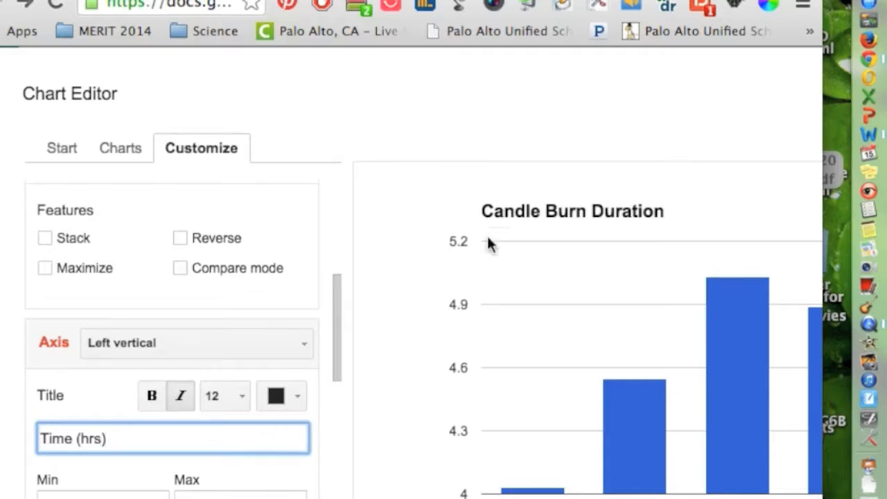
drag(415, 1, 490, 1)
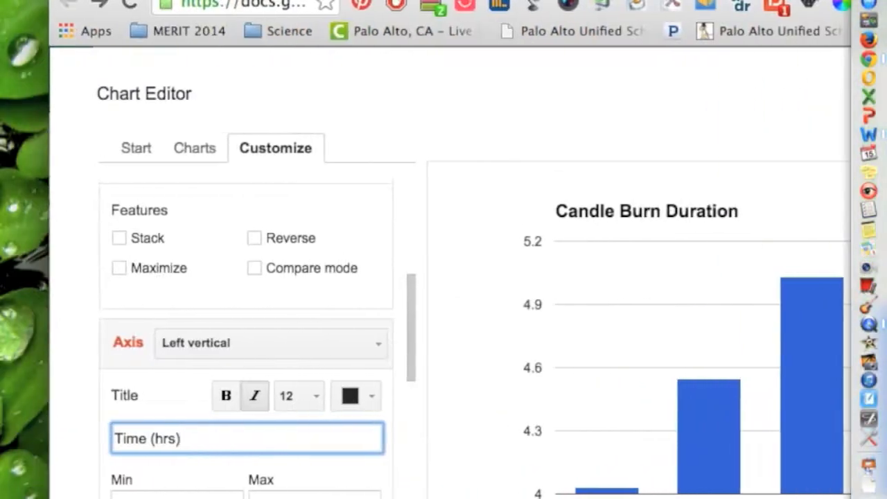
click(138, 158)
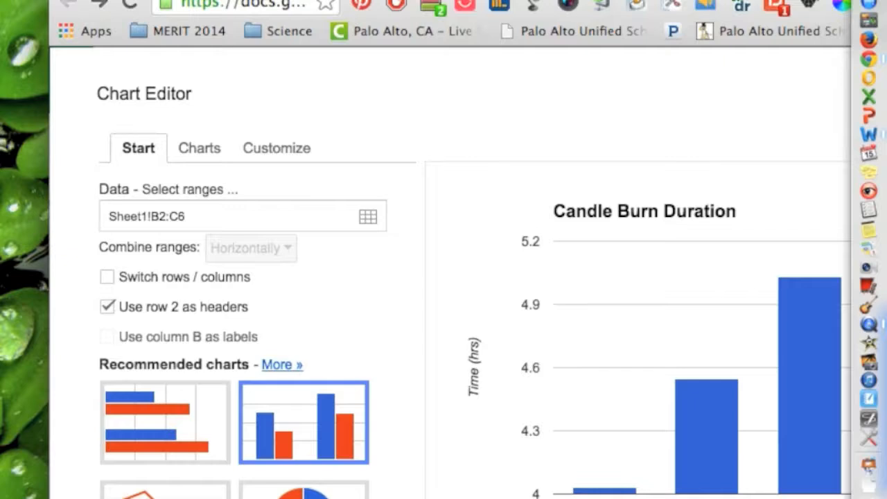
Uncheck Mirror Displays under System Preferences > Displays > Arrangement
click(13, 0)
click(115, 29)
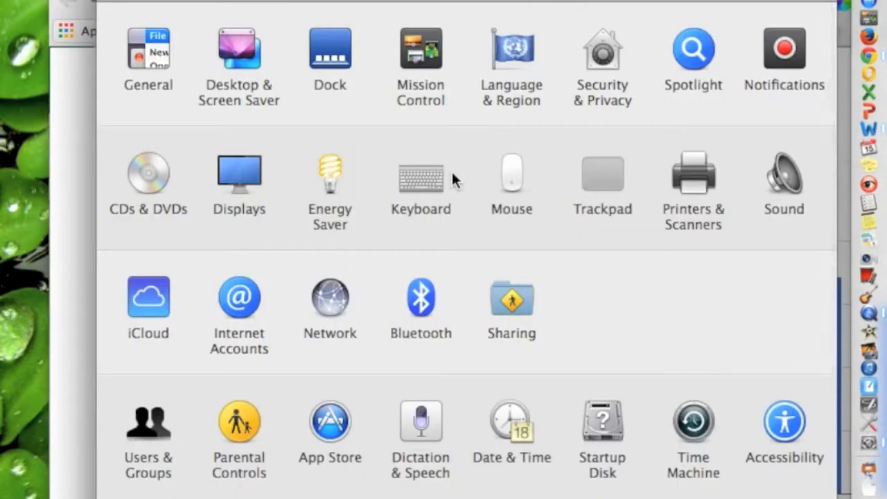
click(232, 177)
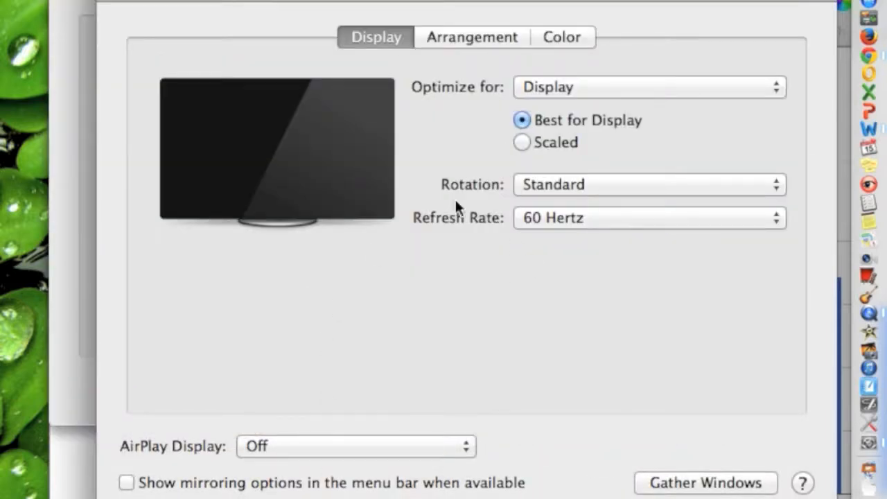
click(497, 50)
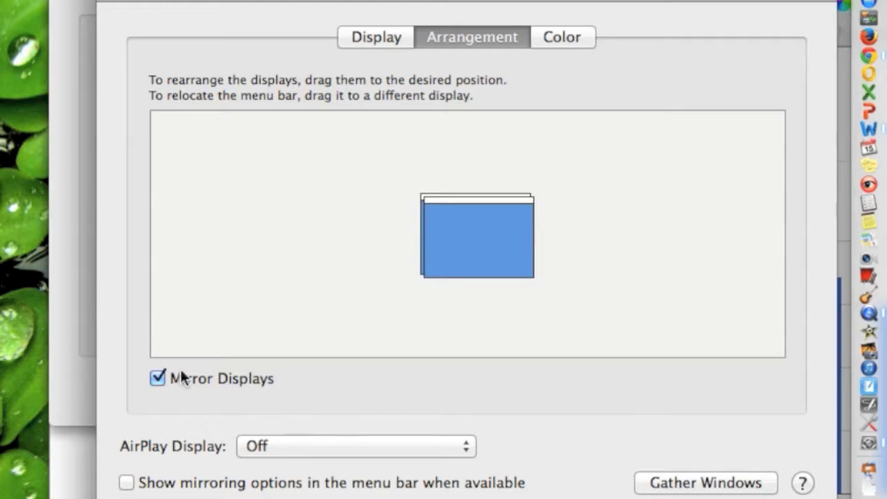
click(158, 378)
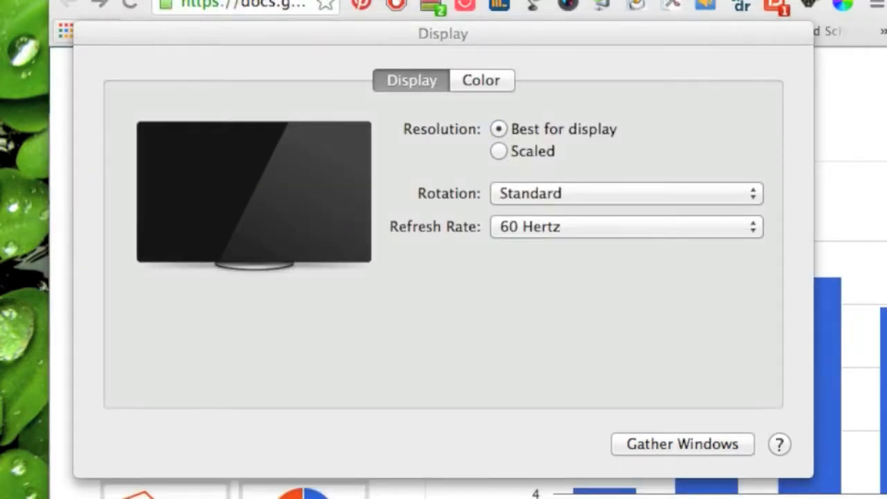
drag(521, 1, 886, 1)
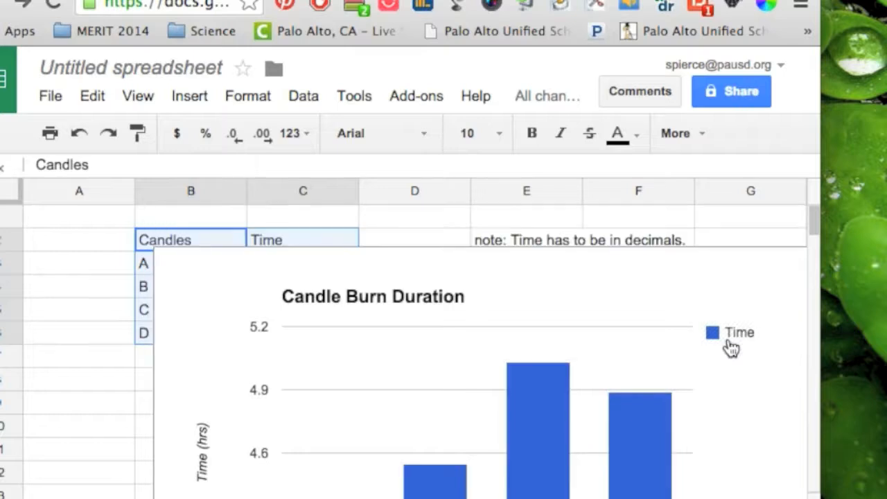
Shrink the Candle Burn Duration chart so it ends near column E, row 18
scroll(726, 349, right, 5)
scroll(726, 349, down, 1)
scroll(726, 349, left, 5)
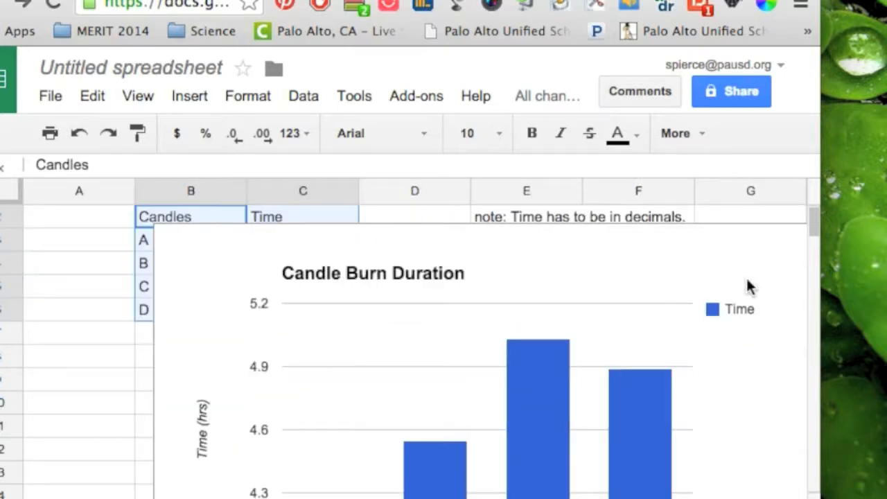
scroll(748, 287, right, 1)
scroll(683, 232, down, 1)
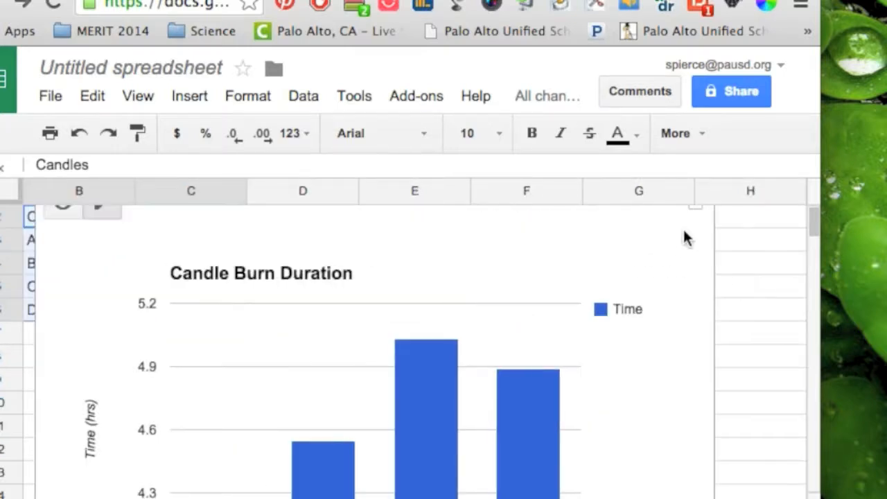
scroll(688, 236, up, 2)
click(687, 267)
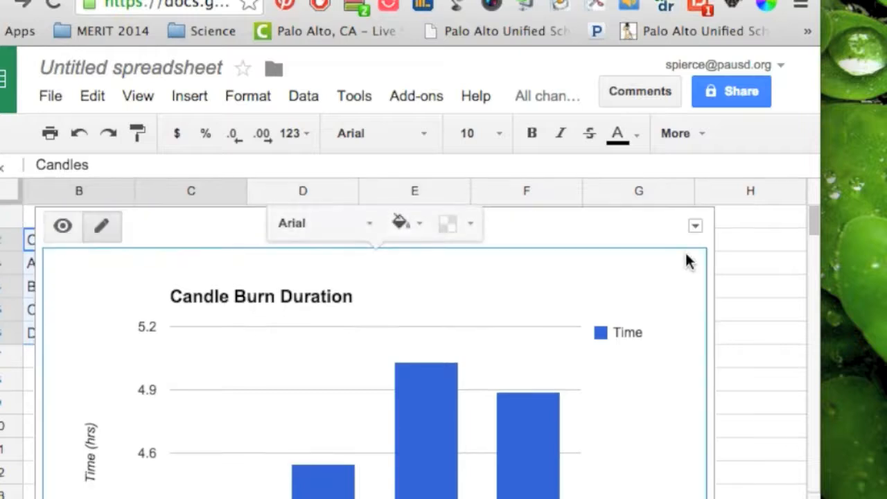
click(695, 229)
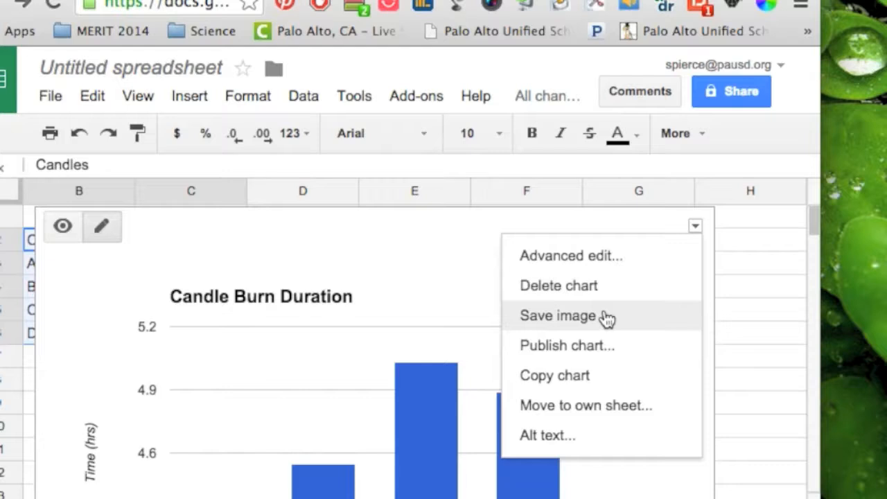
click(769, 291)
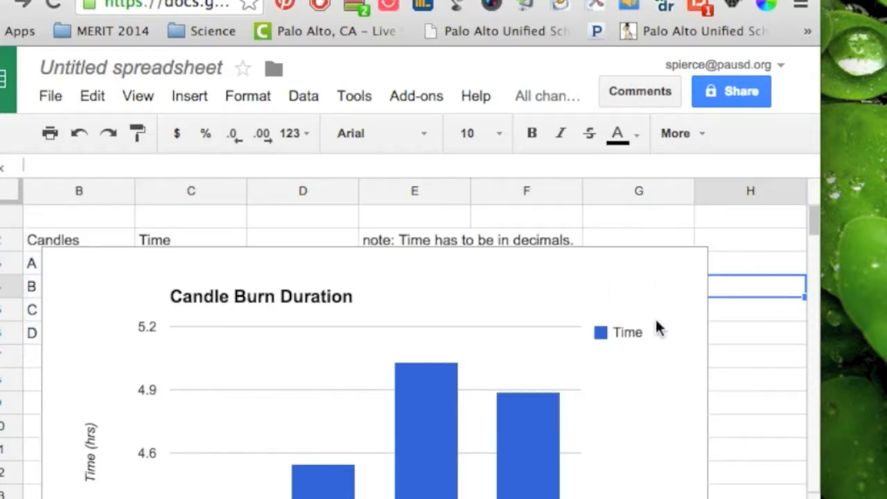
scroll(656, 327, down, 2)
scroll(657, 326, down, 3)
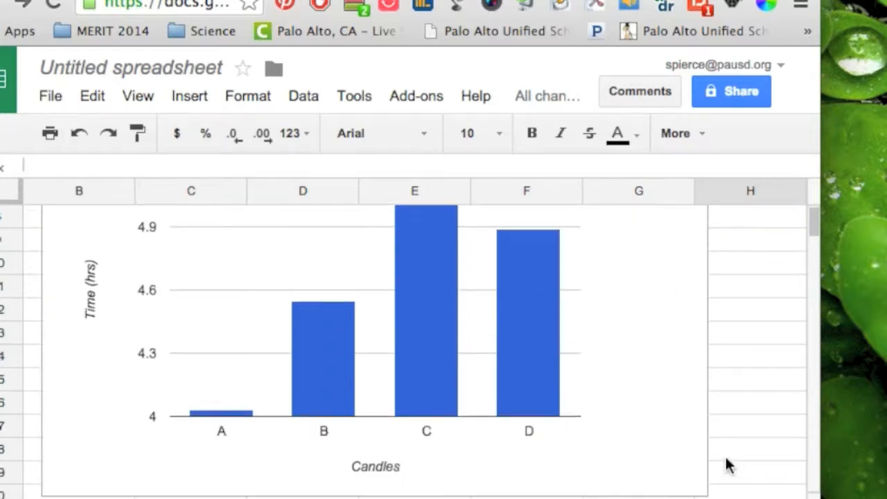
click(705, 493)
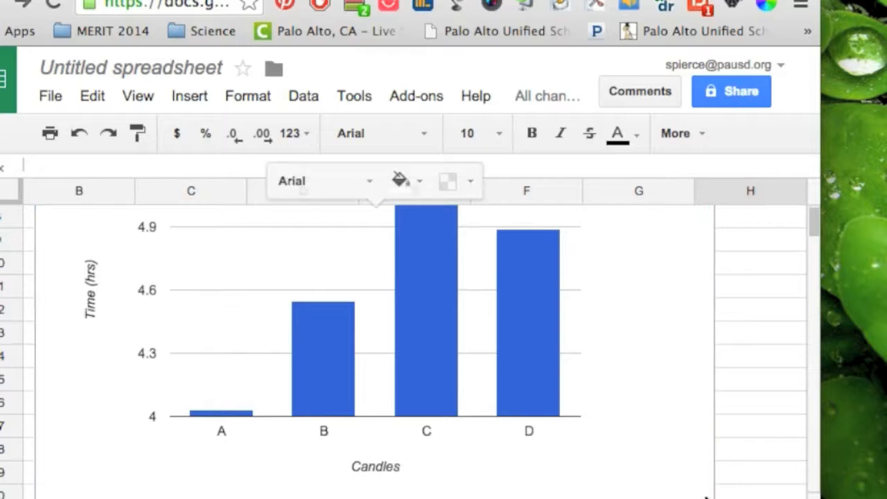
drag(703, 492, 490, 450)
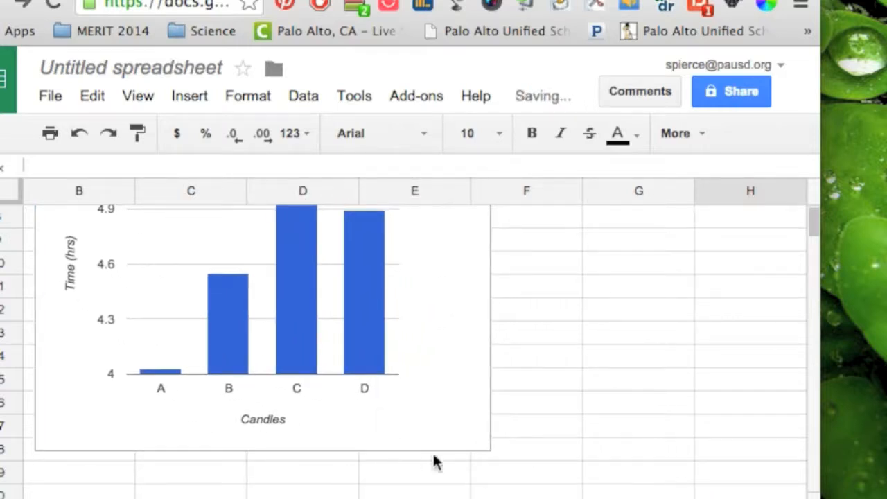
click(605, 386)
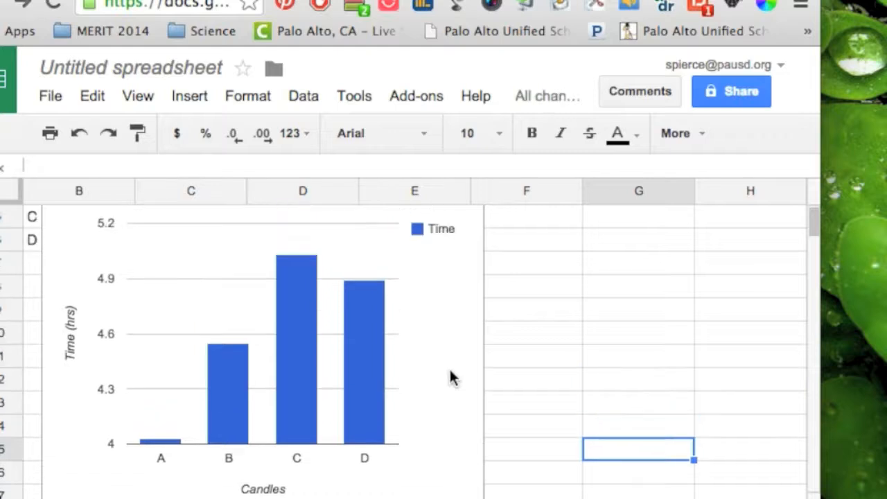
Move the chart right over columns F–I, beside the candle table
scroll(452, 377, up, 5)
scroll(256, 306, right, 2)
click(311, 256)
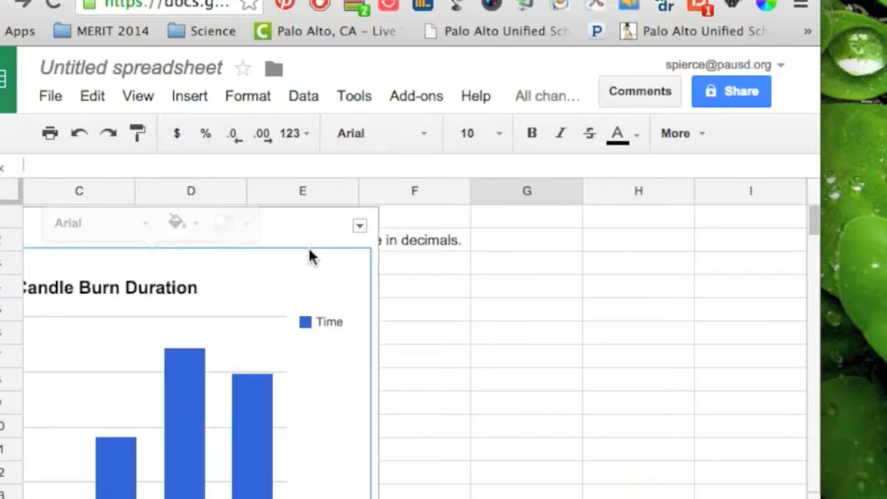
drag(294, 220, 736, 210)
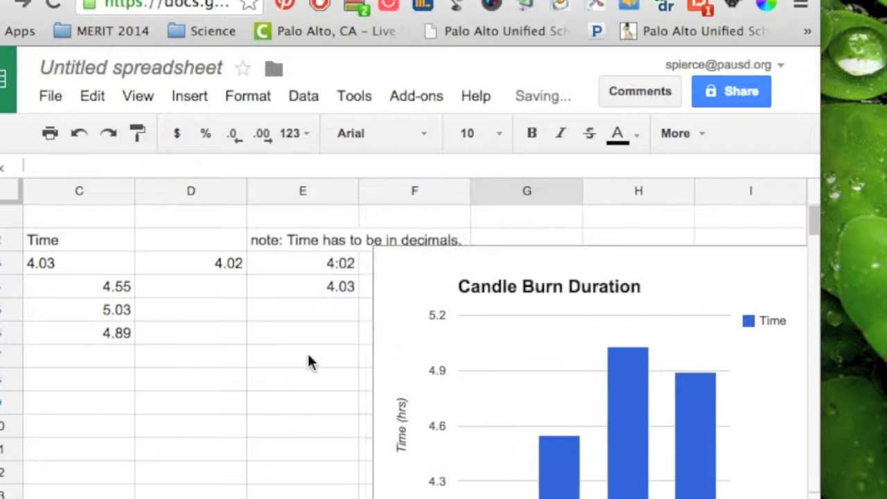
scroll(309, 360, left, 3)
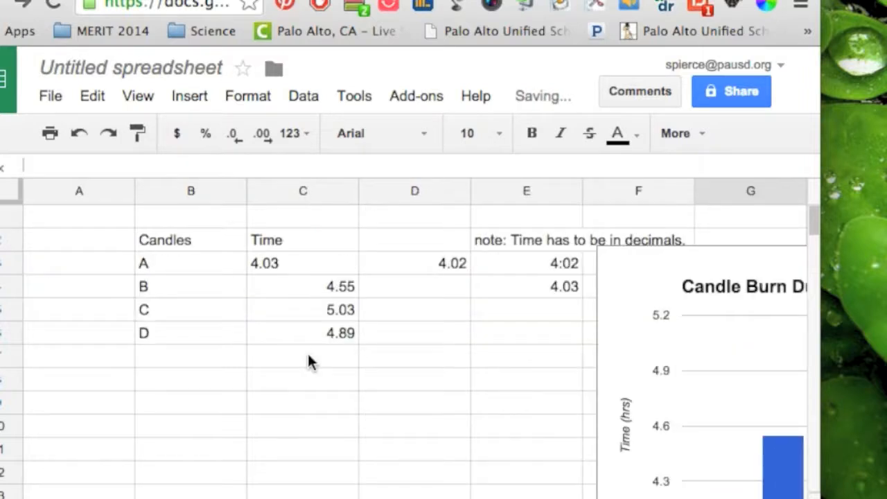
click(175, 242)
key(Down)
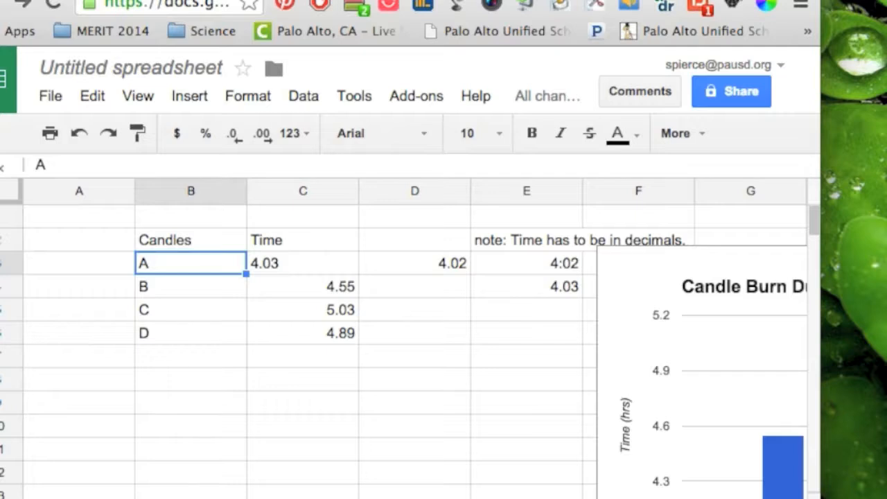
Select the candle table B2:C6 and center its contents
key(Up)
key(shift+Right)
key(shift+Down)
key(shift+Down)
key(shift+Down)
key(shift+Down)
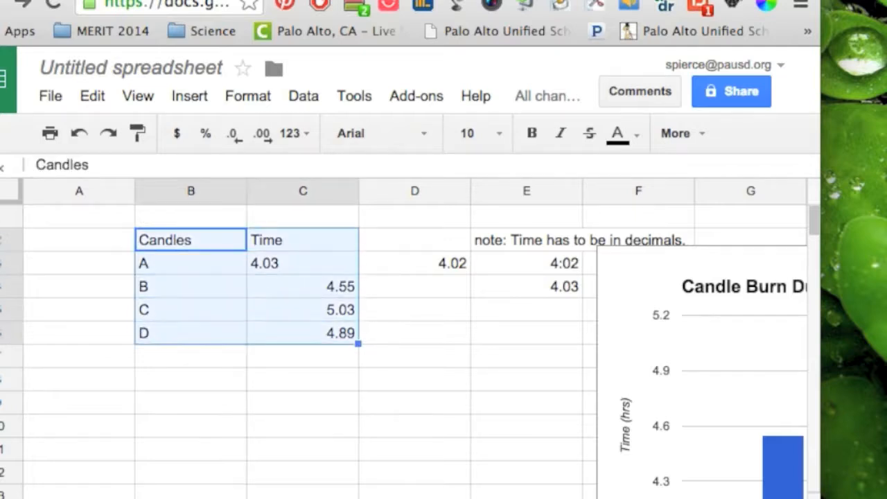
click(704, 132)
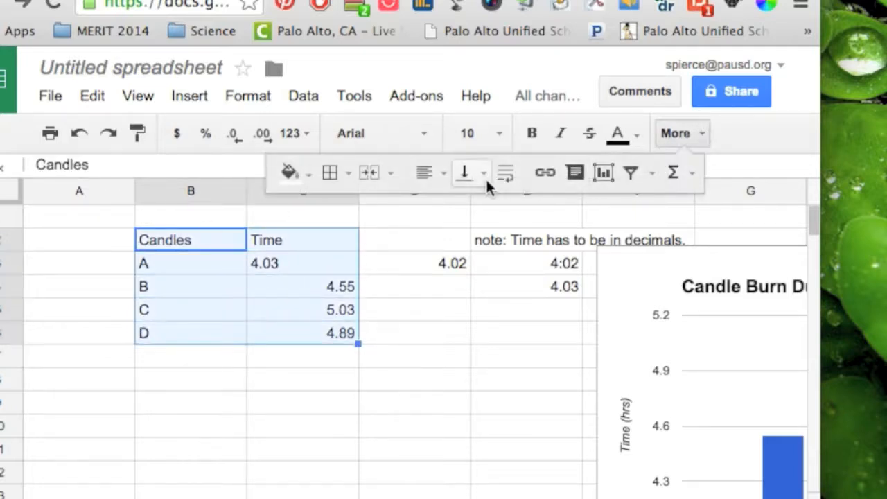
click(443, 173)
click(461, 212)
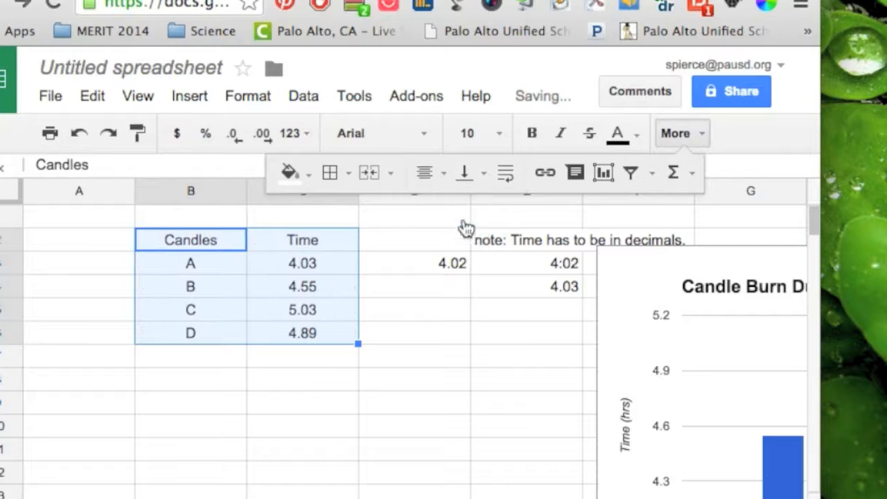
Shade the Candles and Time header cells light grey
click(228, 236)
key(shift+Right)
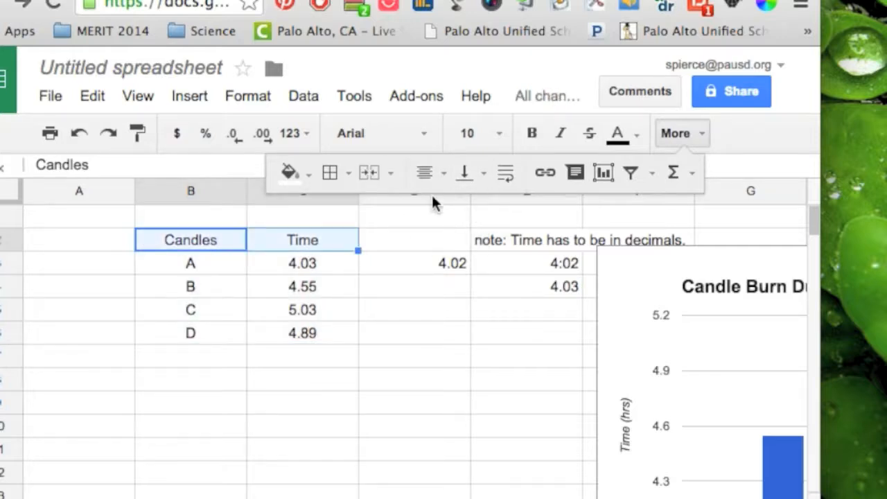
click(307, 174)
click(409, 249)
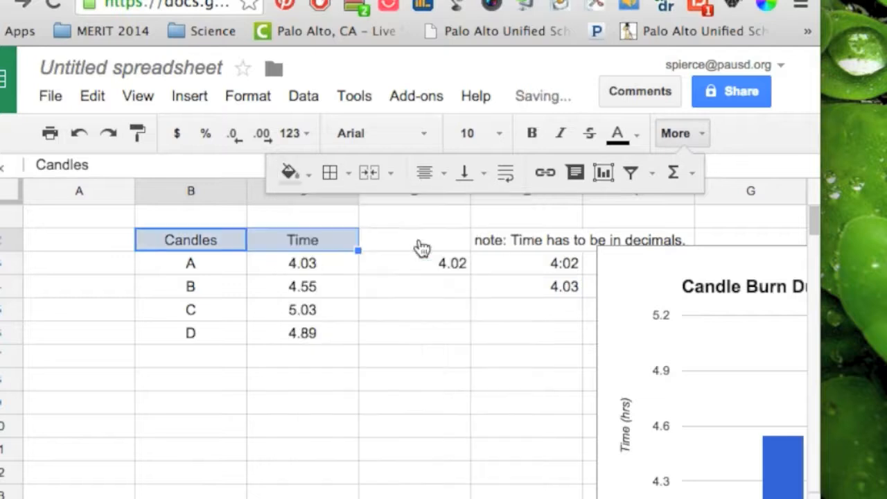
click(402, 315)
Add borders around every cell of B2:C6, then begin a region screenshot
click(187, 242)
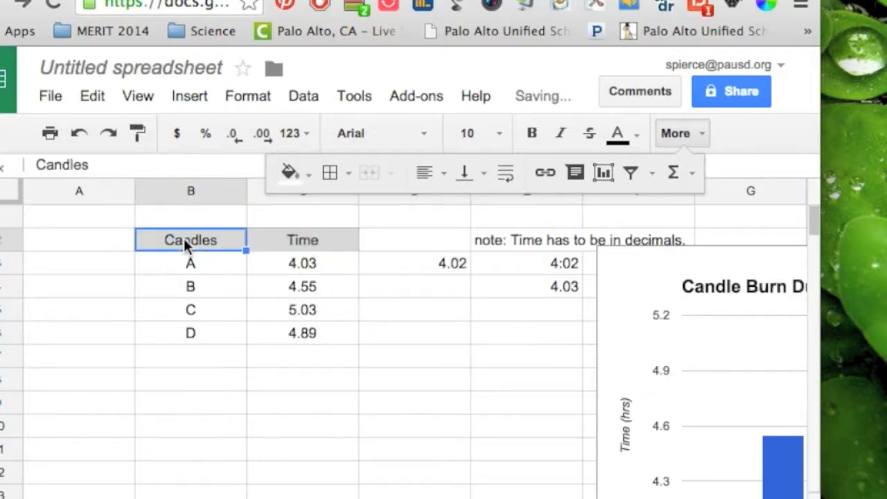
key(shift+Right)
key(shift+Down)
key(shift+Down)
key(shift+Down)
key(shift+Down)
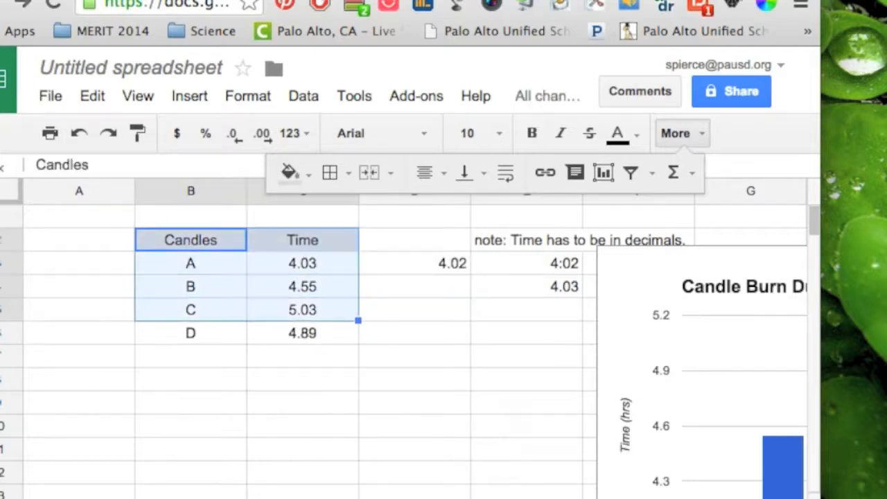
click(348, 172)
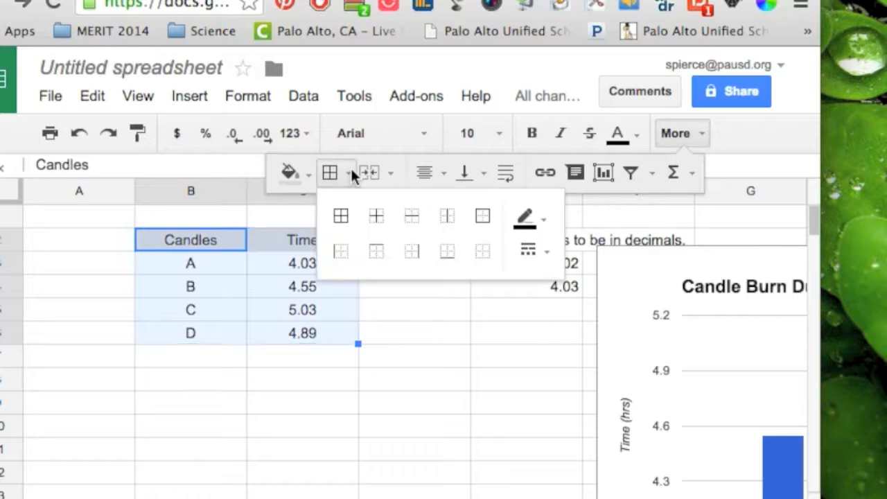
click(343, 217)
click(394, 382)
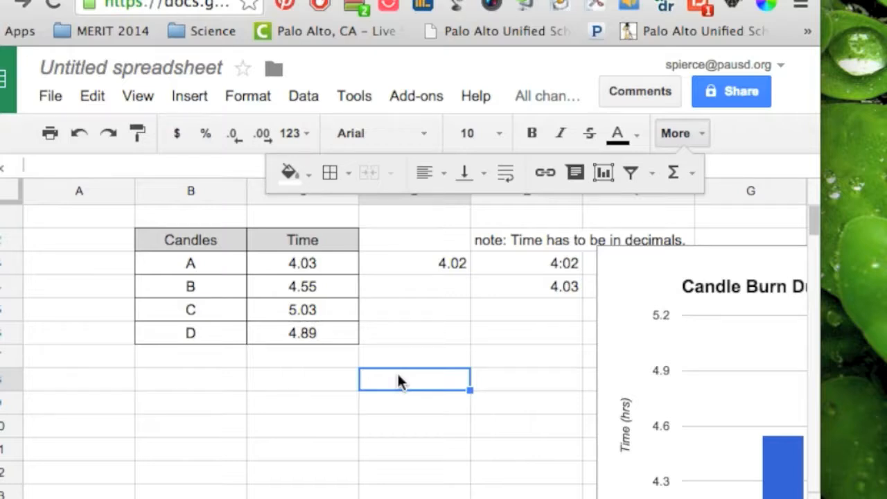
key(super+shift+4)
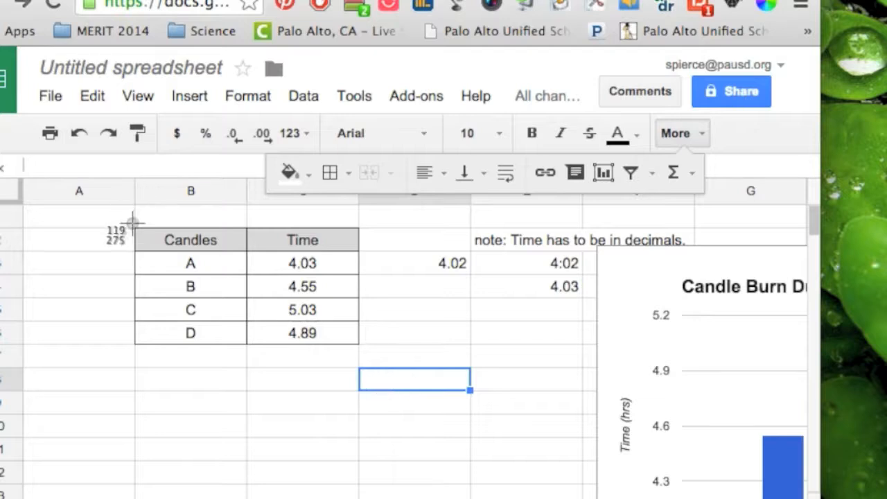
Capture the Candles/Time table as an image and create a new Google Docs document
drag(133, 225, 367, 348)
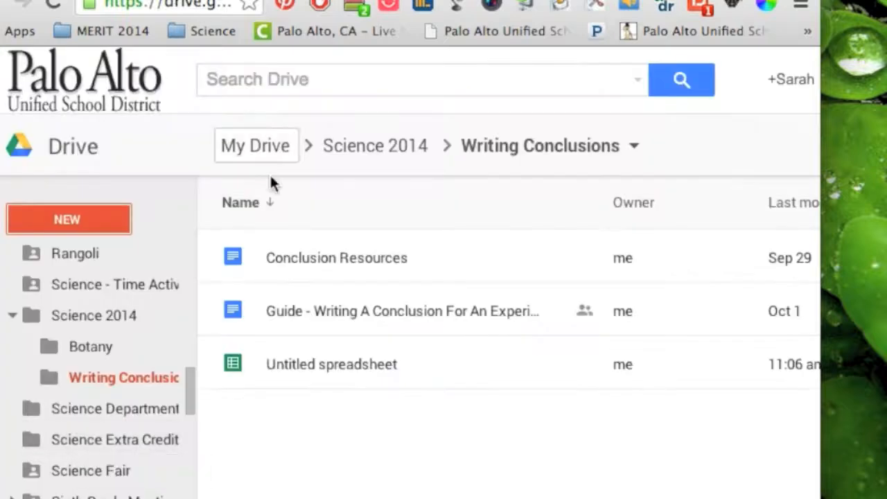
click(57, 223)
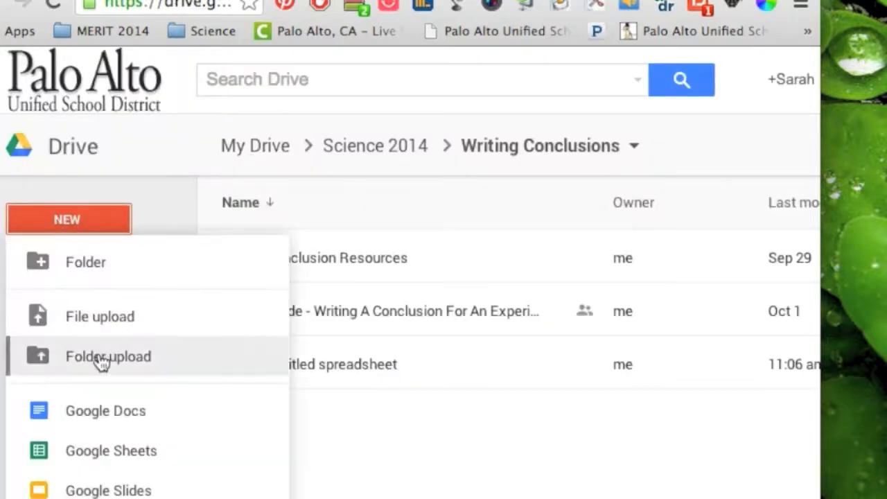
click(109, 422)
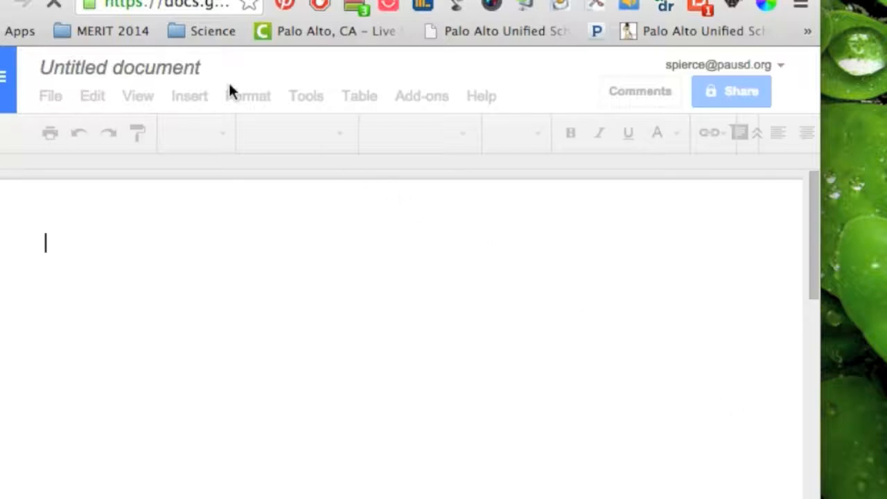
Rename the document to the student's name followed by 'Lab Write Up'
click(192, 72)
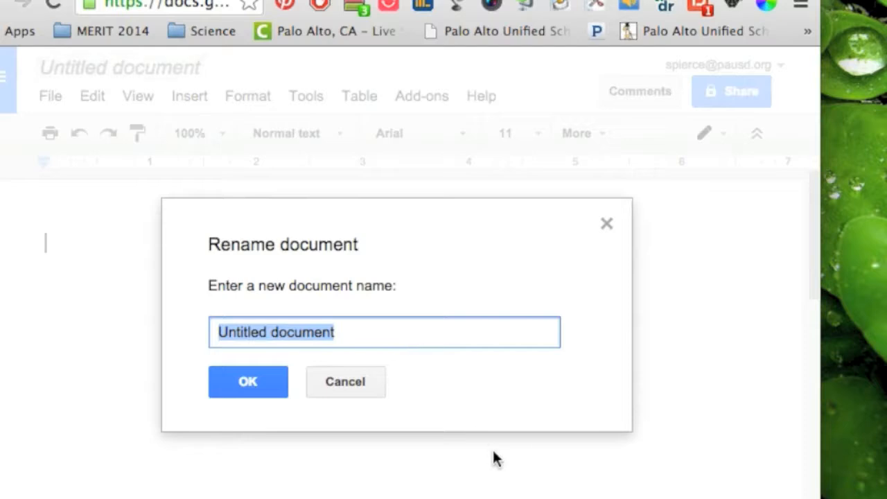
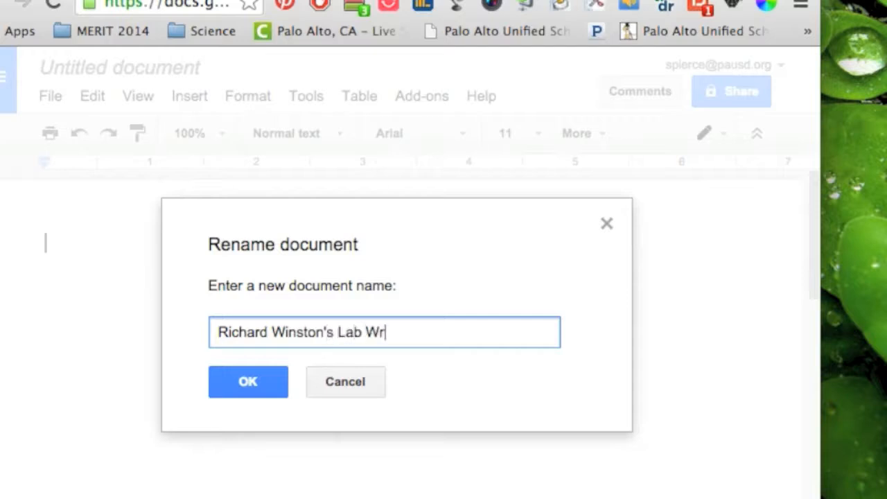
click(251, 385)
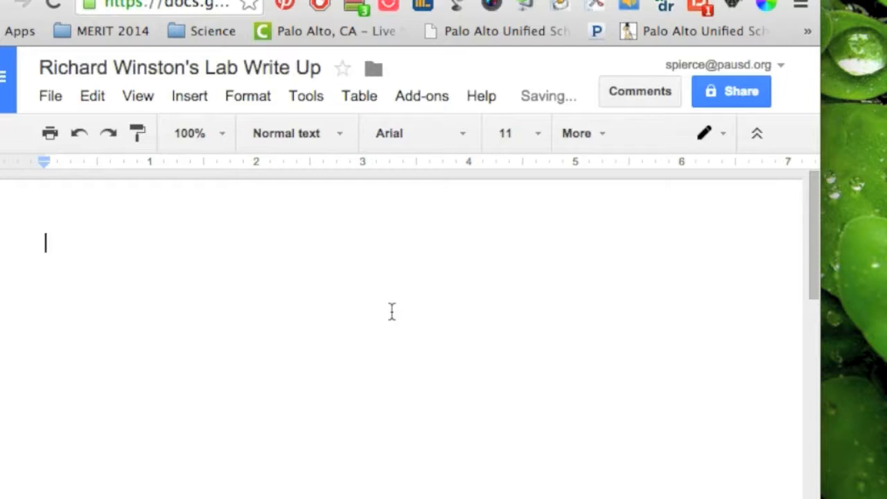
Paste the table image and set it to Wrap text with a 1/16" margin
key(ctrl+v)
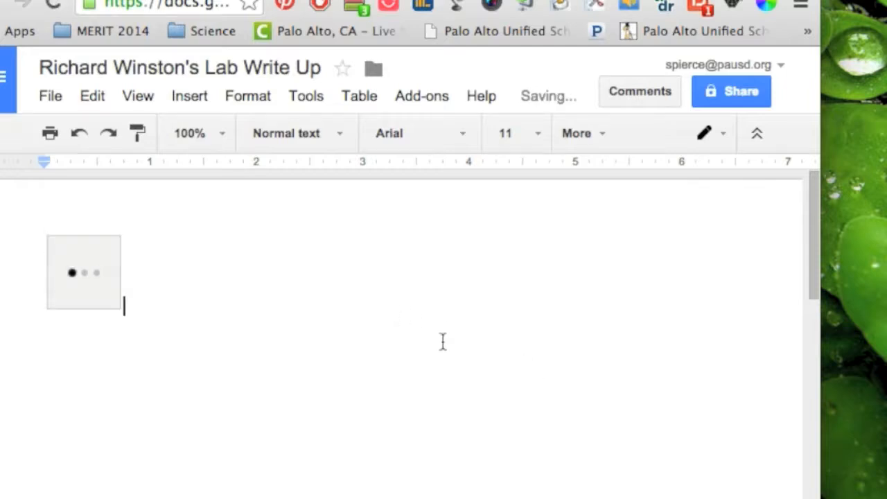
click(244, 316)
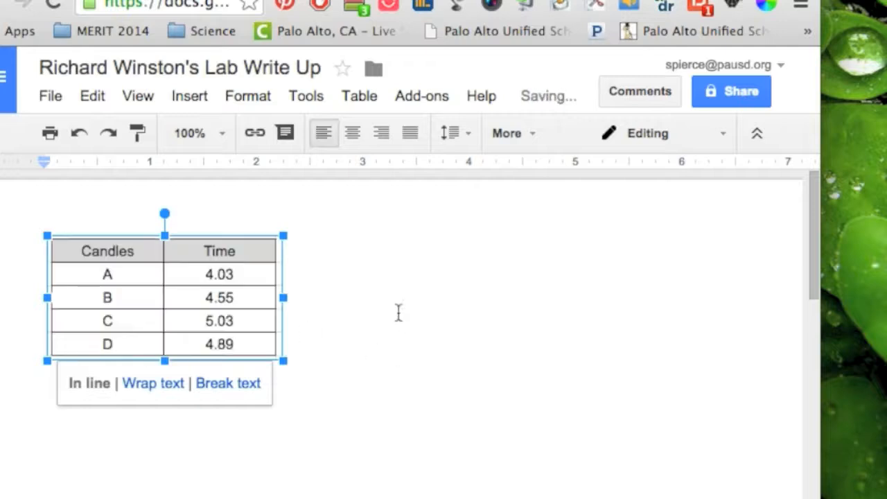
click(407, 310)
click(255, 286)
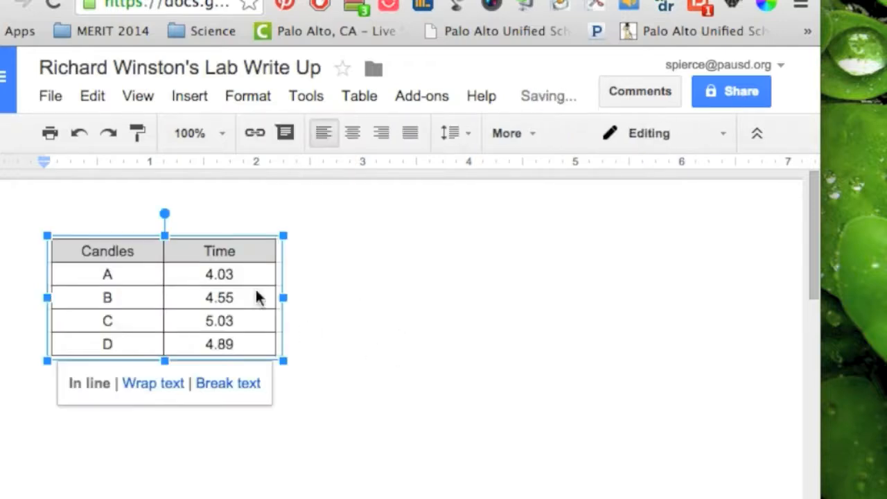
click(158, 388)
click(270, 406)
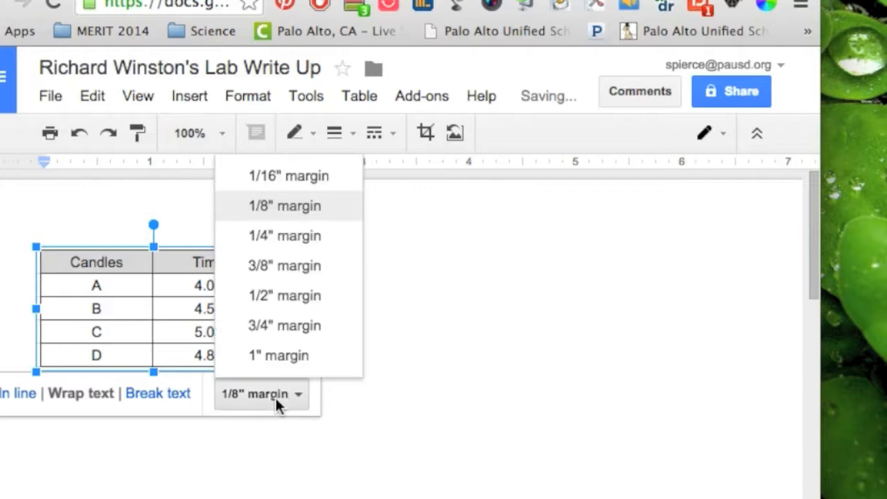
click(299, 179)
Move the table image to the lower right of the page
drag(253, 261, 573, 345)
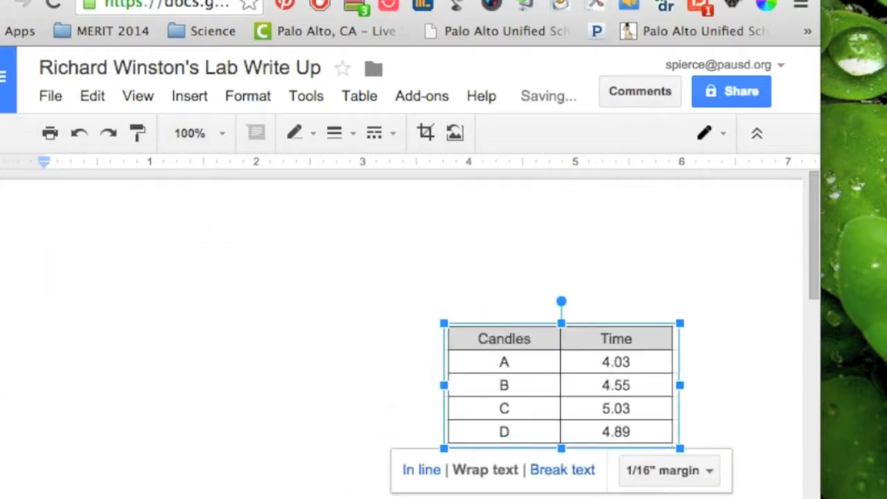
click(589, 1)
scroll(627, 401, right, 10)
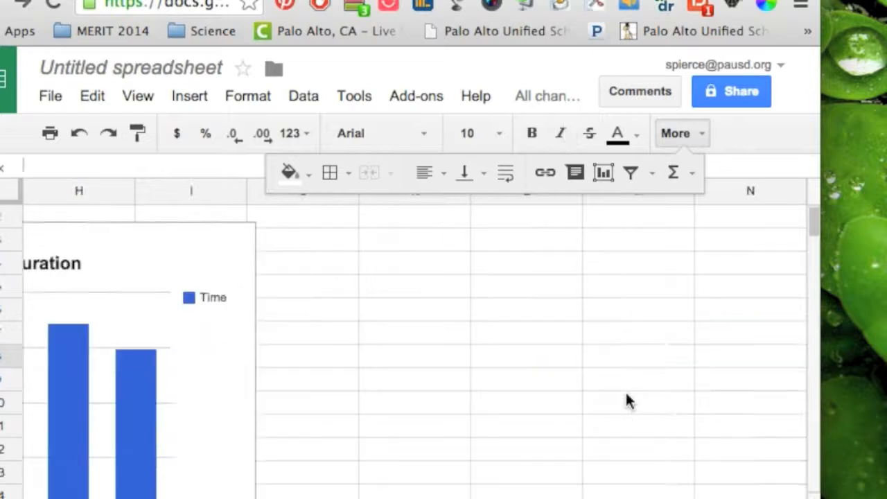
Shrink the Candle Burn Duration chart by dragging its bottom-right corner inward
scroll(624, 401, left, 3)
scroll(427, 376, left, 3)
click(427, 372)
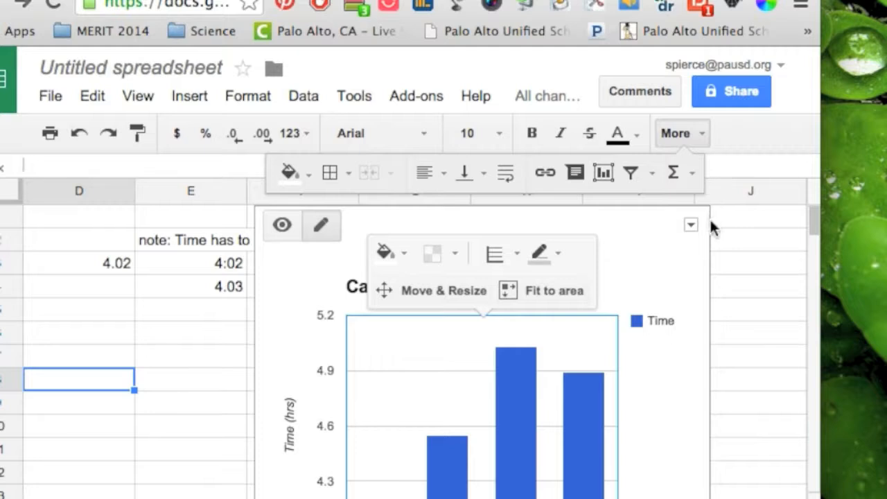
click(792, 337)
scroll(792, 336, down, 3)
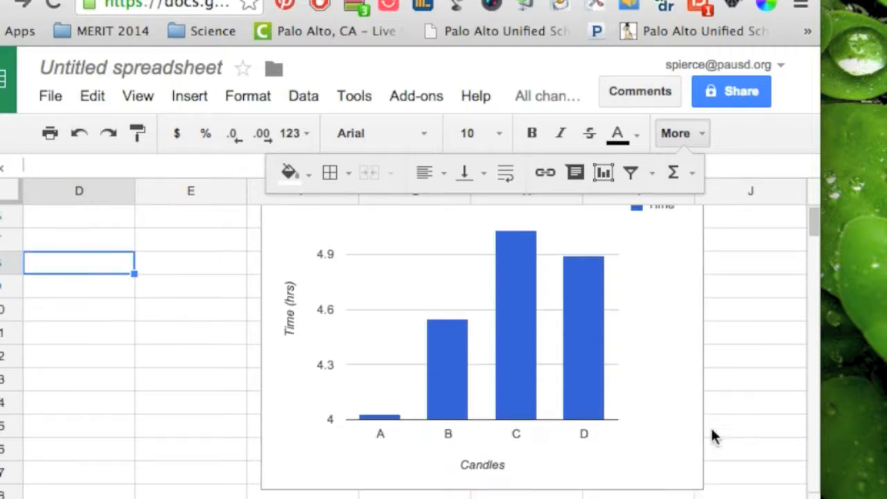
click(703, 486)
drag(707, 493, 635, 438)
Screenshot the chart to the clipboard and return to the top of the write-up
scroll(635, 438, up, 2)
scroll(635, 438, up, 1)
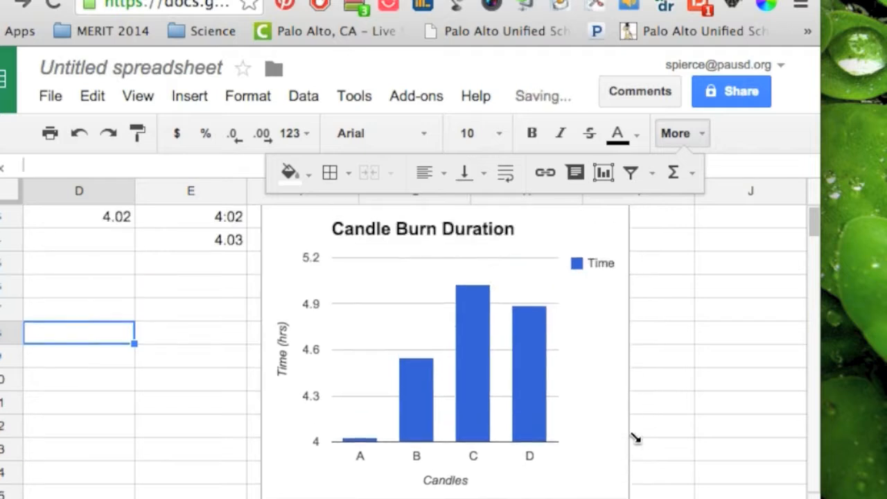
key(super+shift+4)
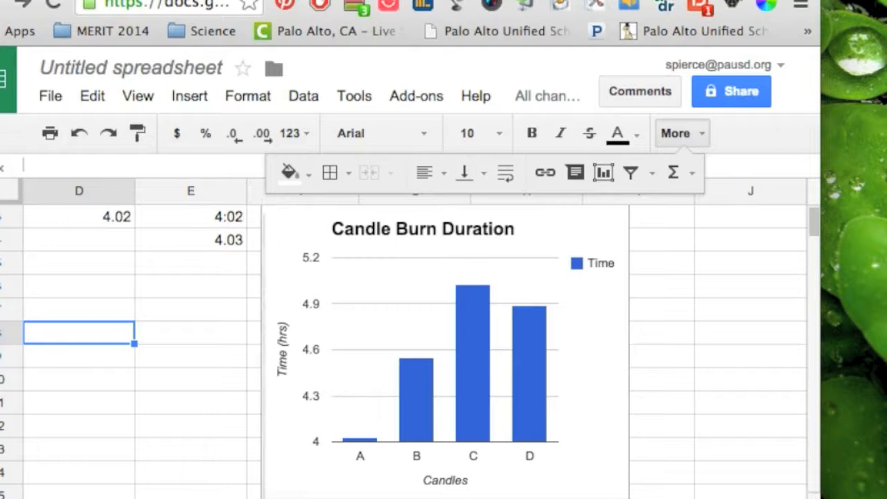
drag(264, 212, 621, 474)
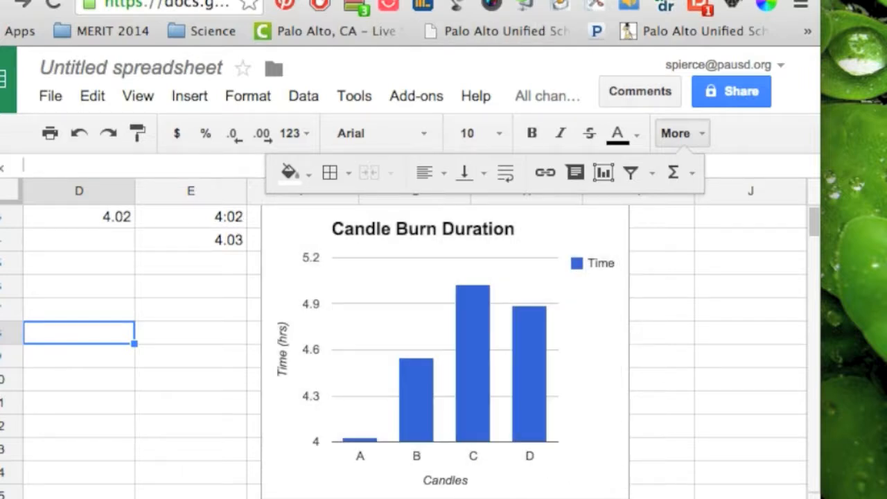
click(166, 2)
click(177, 331)
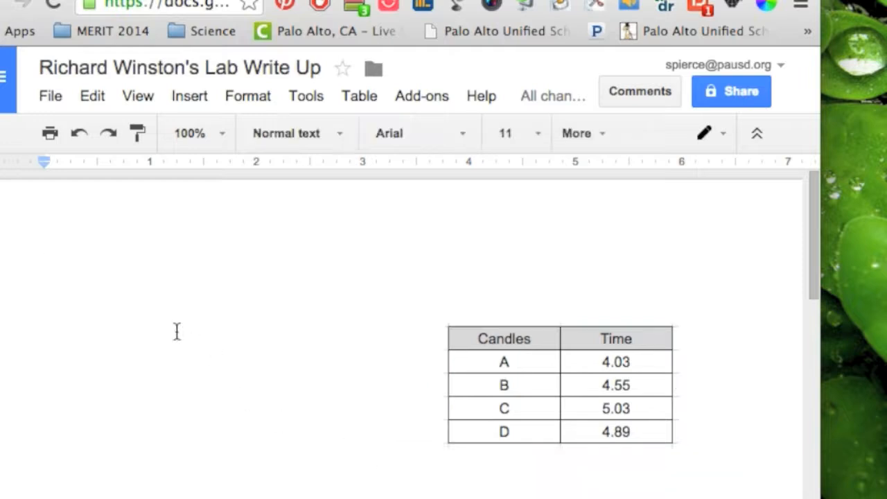
Paste the chart image with a 1/16" wrap margin and move it down
key(super+v)
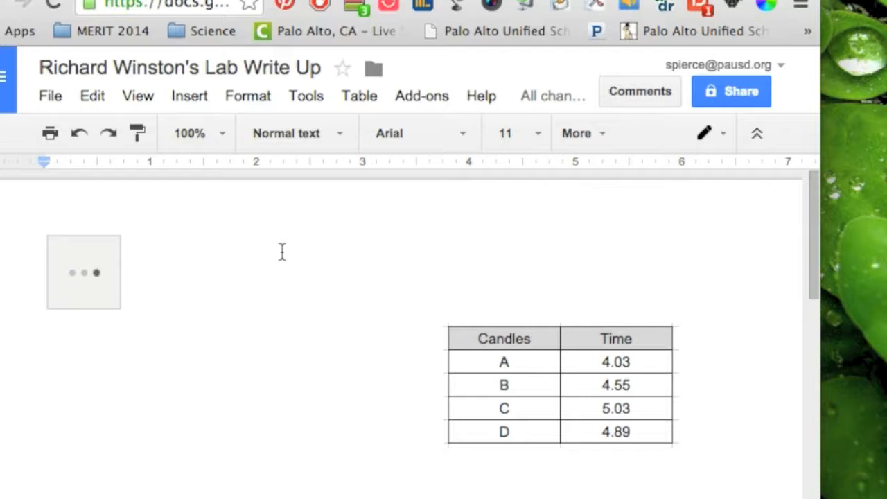
click(210, 390)
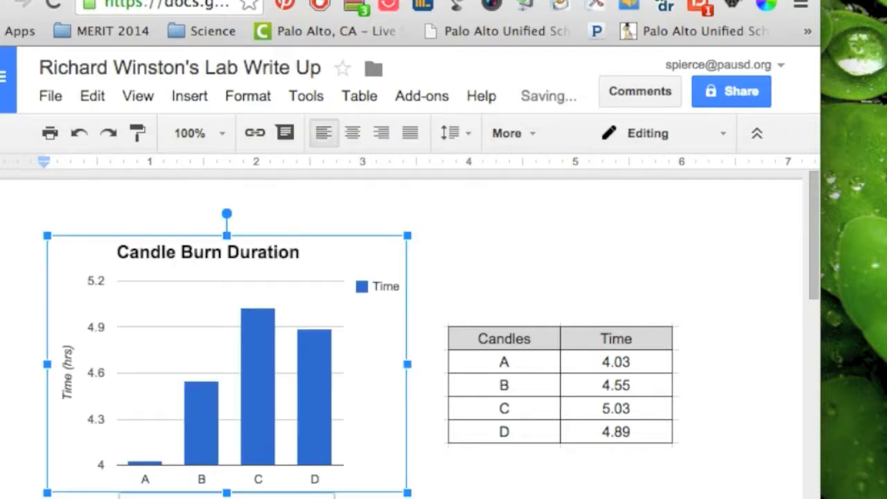
click(337, 496)
click(336, 314)
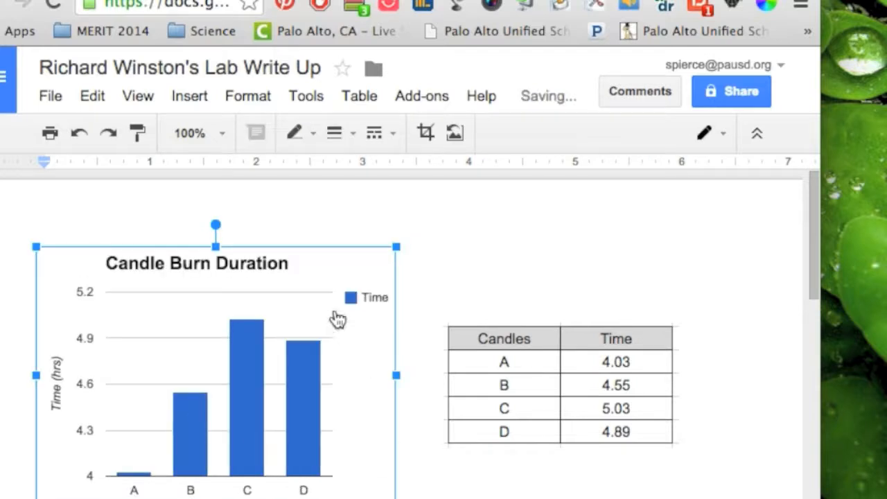
drag(212, 365, 307, 372)
Add placeholder text at the top and place the chart left, table right
click(201, 204)
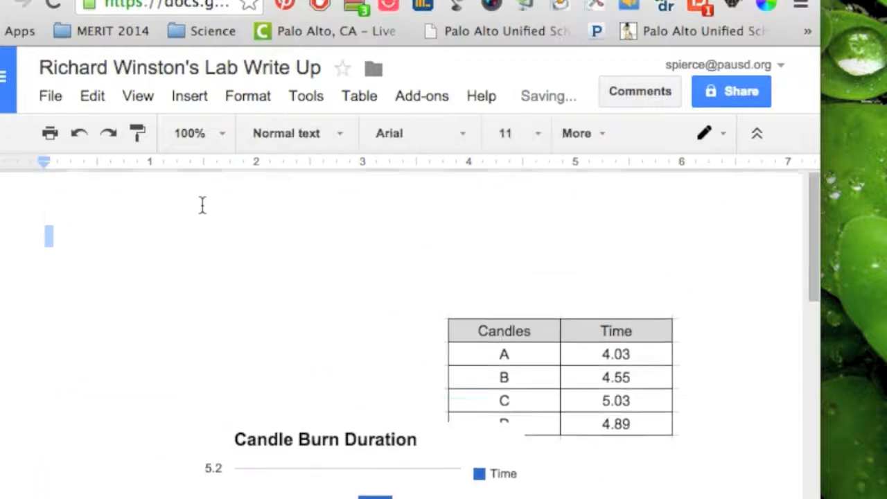
text(jgfkfkfkhfjhgj)
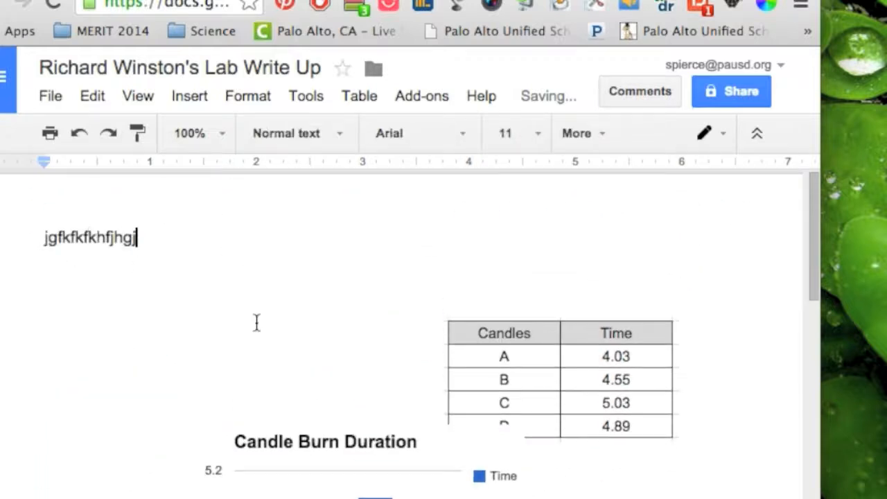
drag(310, 479, 255, 437)
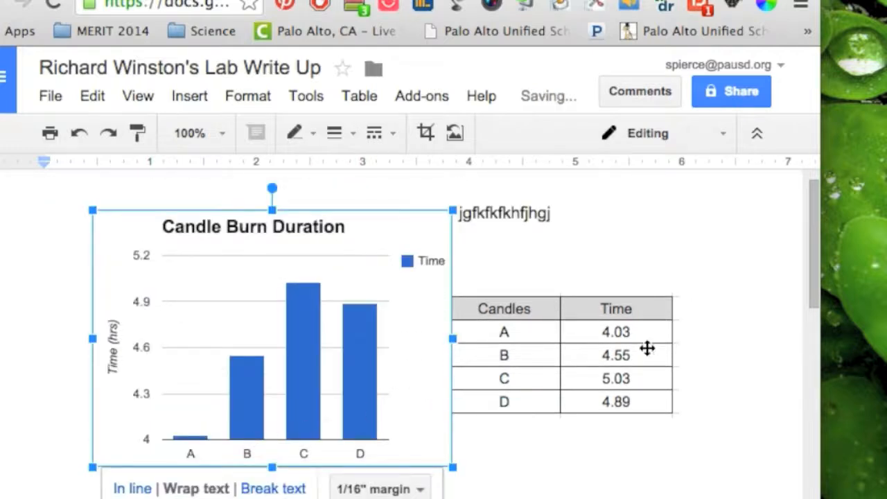
drag(646, 348, 673, 383)
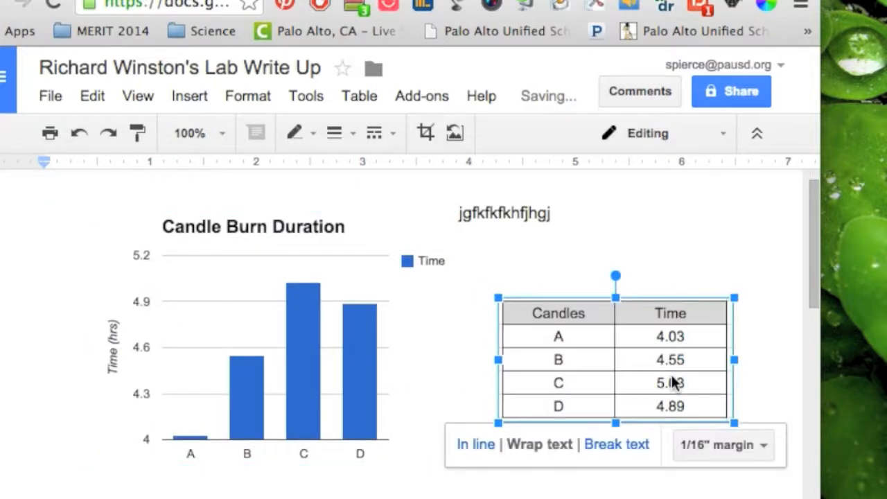